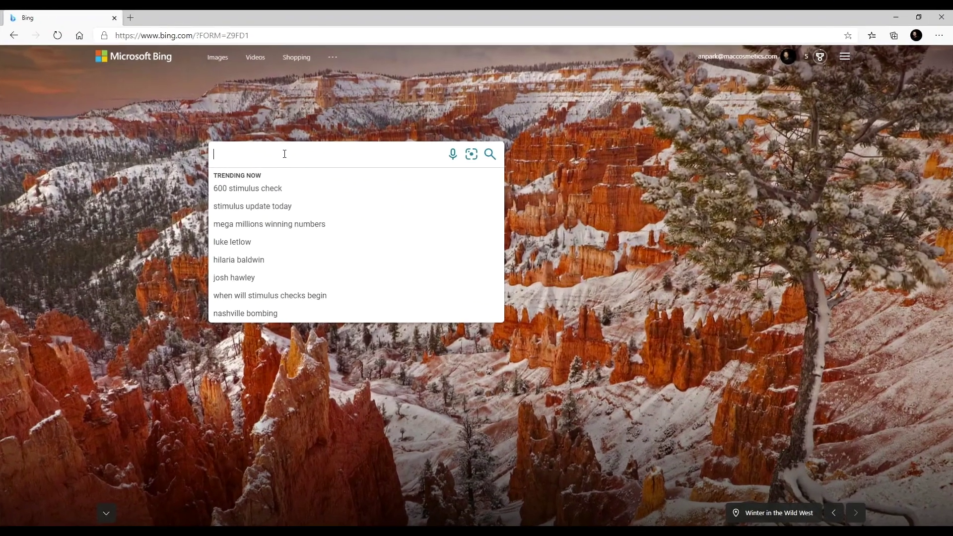
- Search Bing for 'office 365 login', then launch To Do from the Office apps list
text(office)
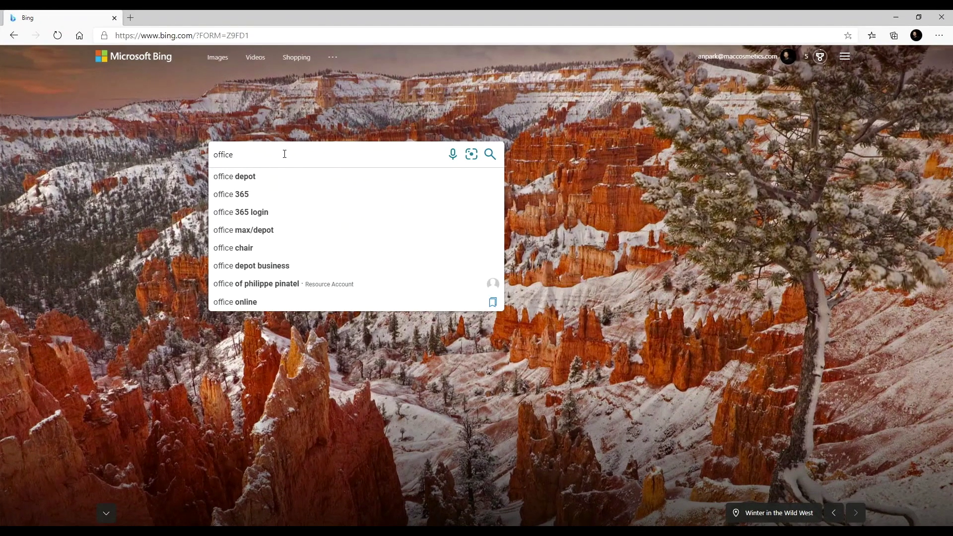
key(Down)
key(Down)
key(Down)
key(Return)
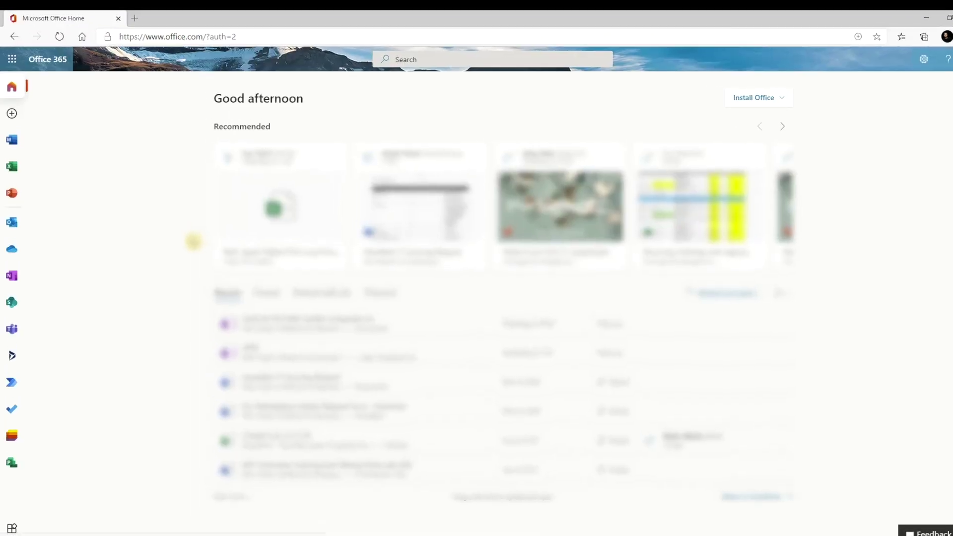
click(12, 59)
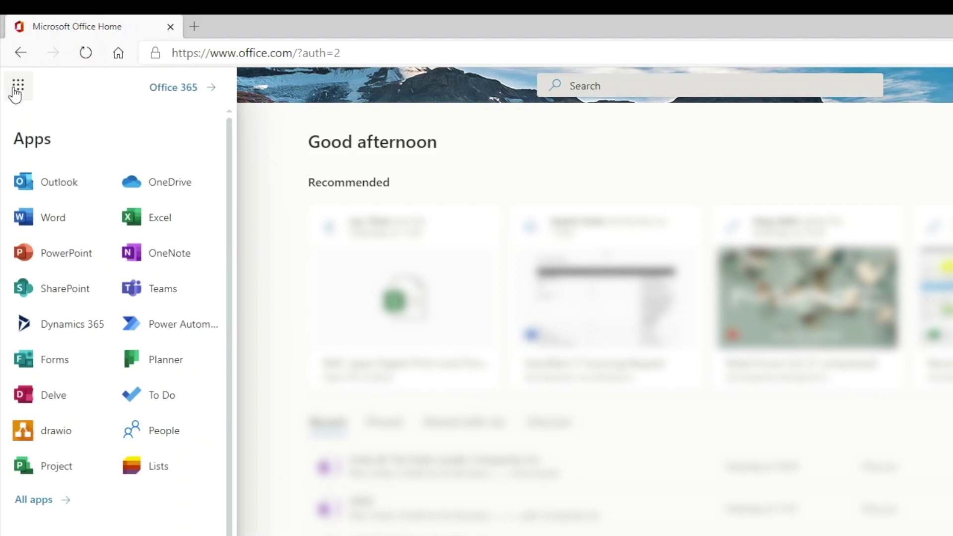
click(168, 400)
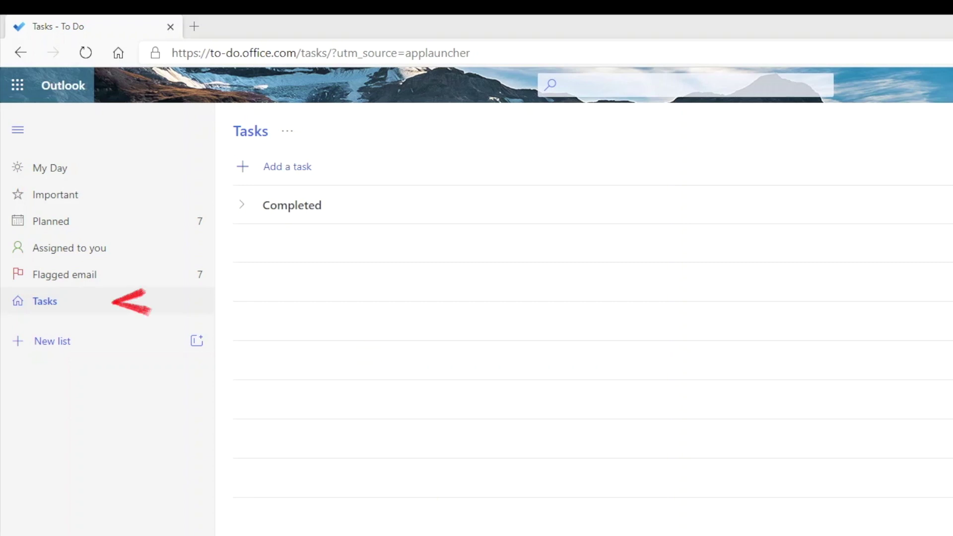
- Add tasks 'Review the project brief and prepare questions', the finance team meeting, and the sponsors agenda
click(334, 171)
text(Review the project brief and )
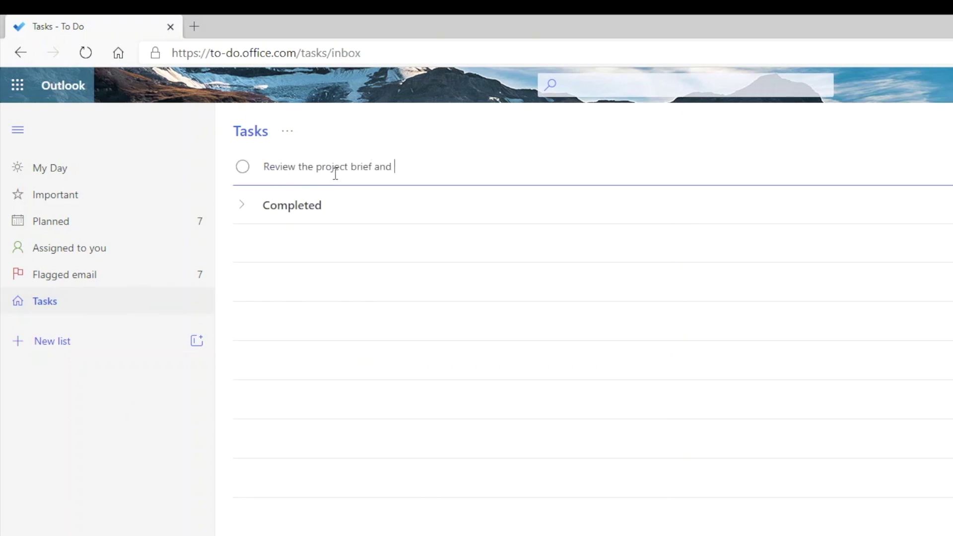
text(prepare questions)
key(Return)
text(Setup meeting with the finance team to discuss fina)
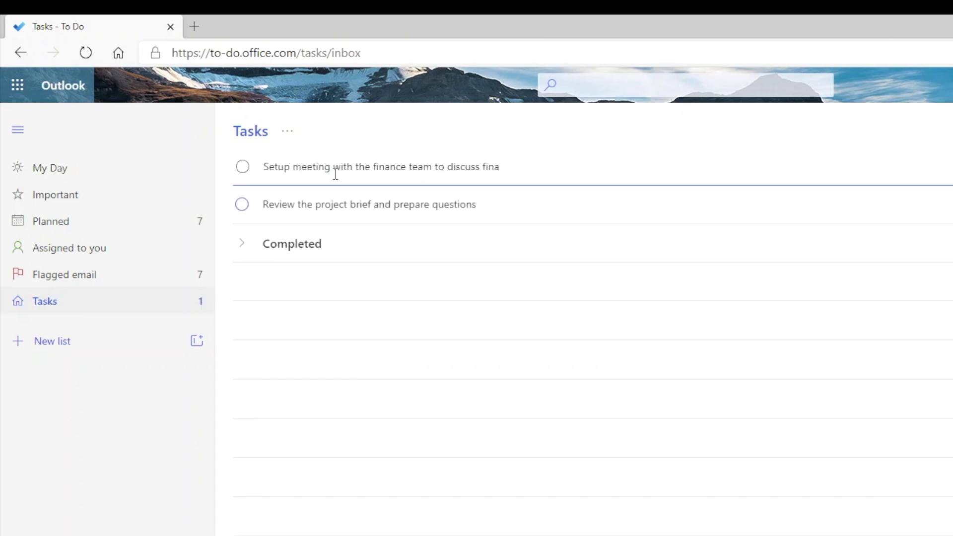
text(ncial model for project X)
key(Return)
text(Send out agenda for the next quarterly program review meeting with spon)
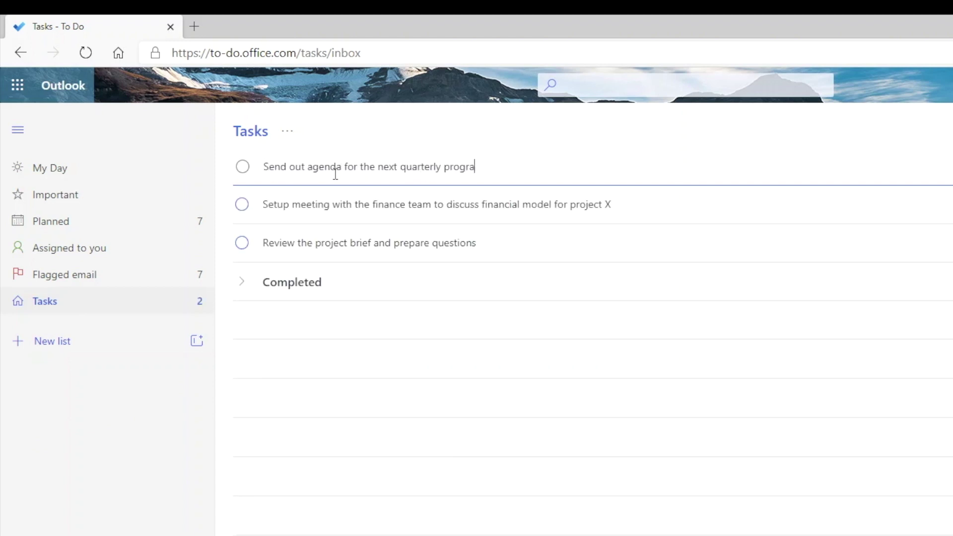
text(sors)
key(Return)
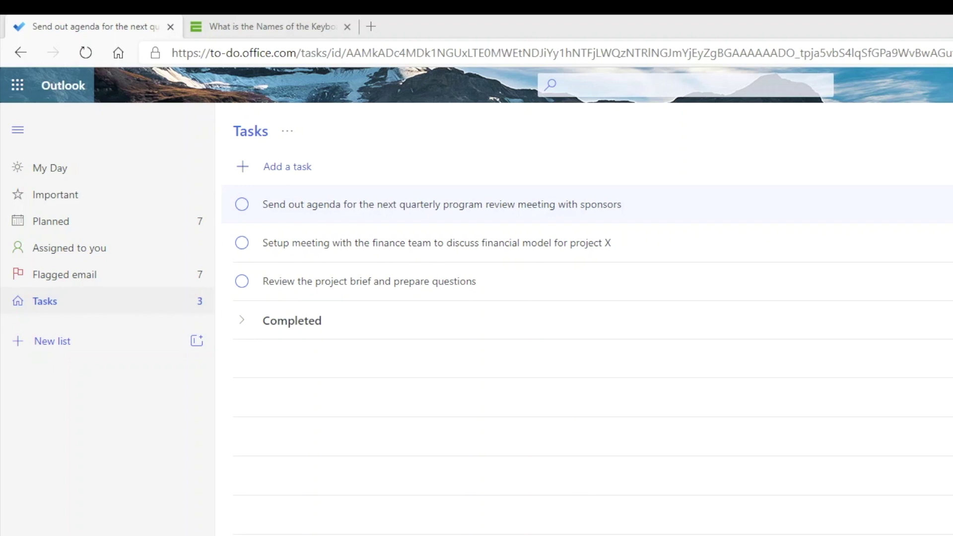
- Complete the 'Send out agenda' task, then mark it as not completed from the Completed section
click(243, 205)
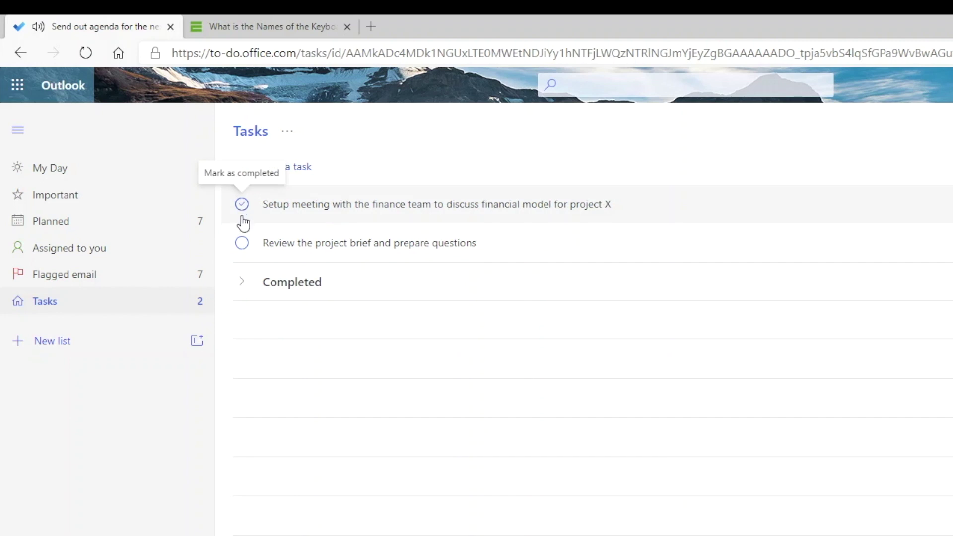
click(264, 288)
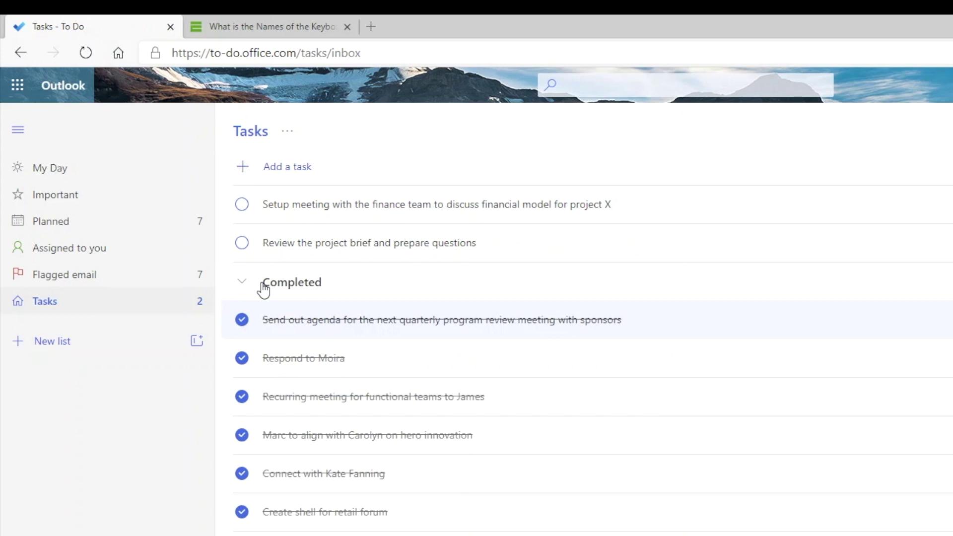
right_click(650, 331)
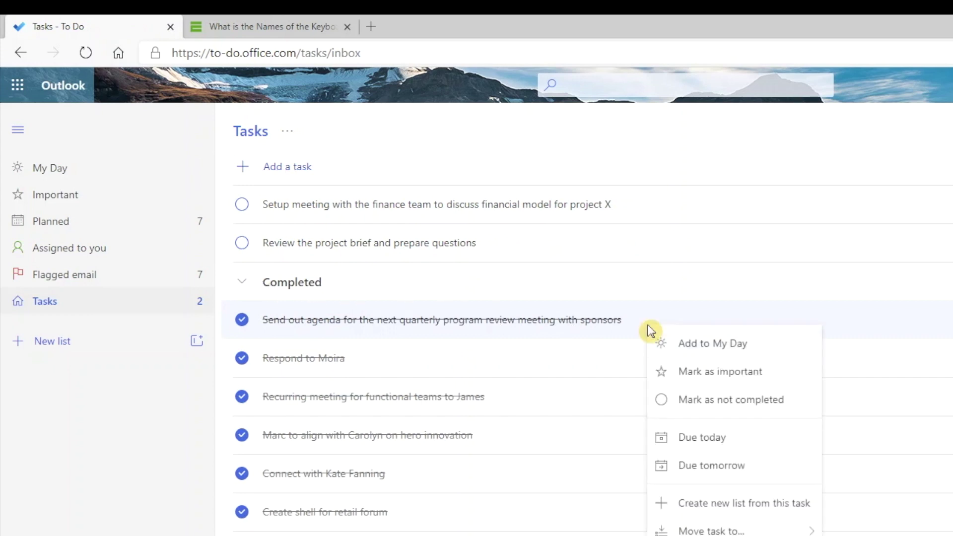
click(670, 405)
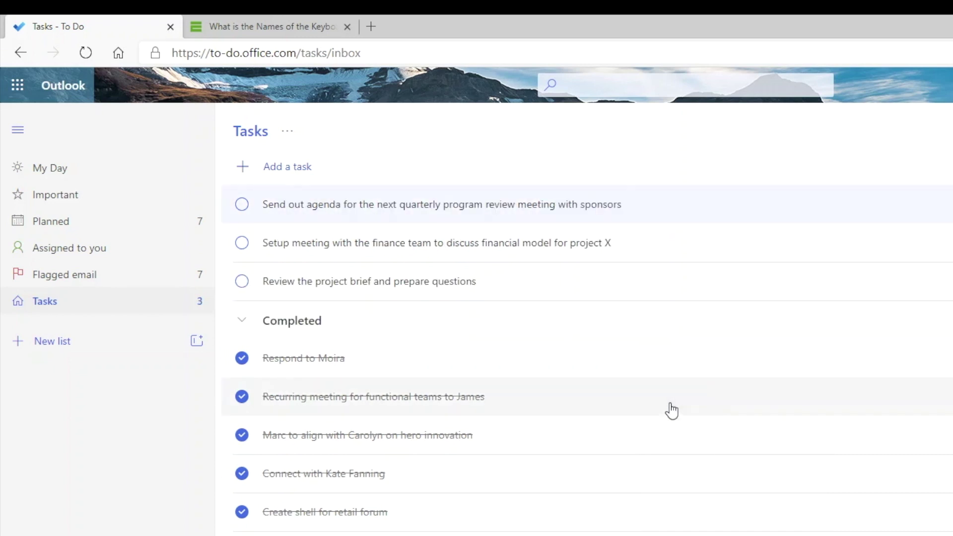
click(306, 325)
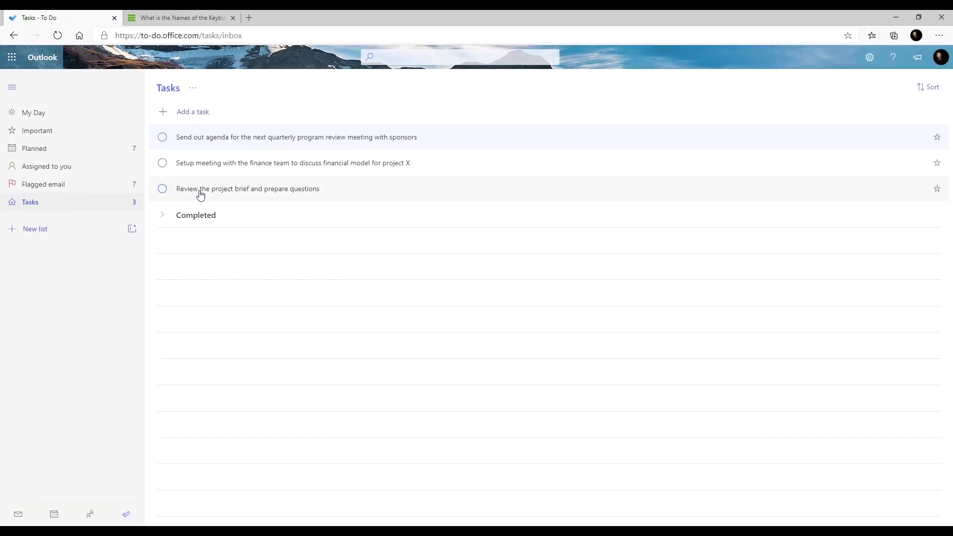
- Give the agenda task steps 'Align agenda topics with cross functional team' and 'Email exec assistants for sponsors schedules'
click(201, 147)
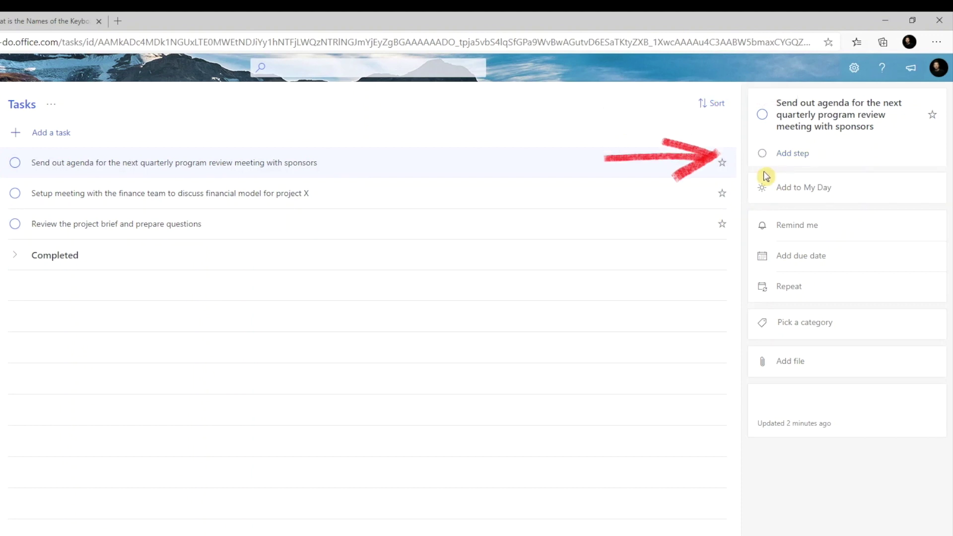
click(764, 171)
text(Align agenda topics with cross functional team)
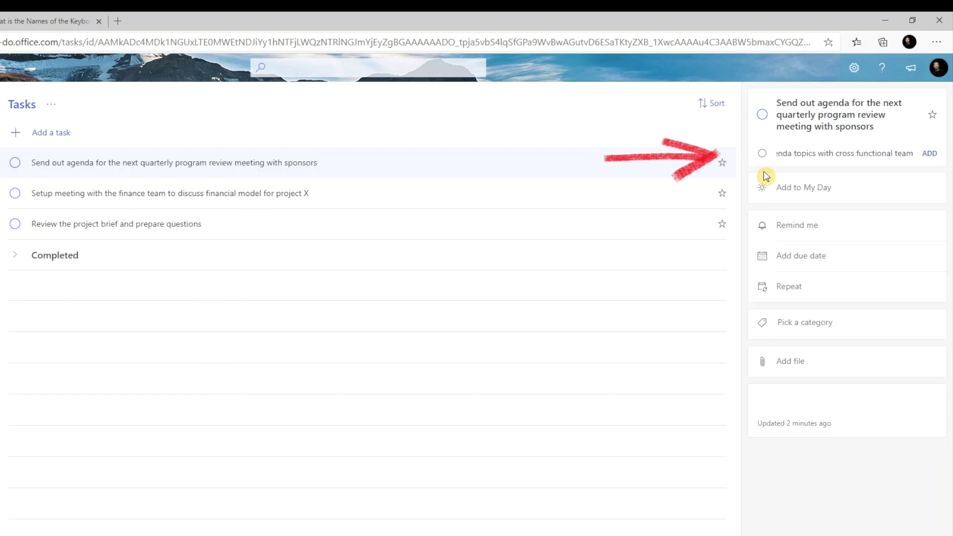
key(Return)
text(Email )
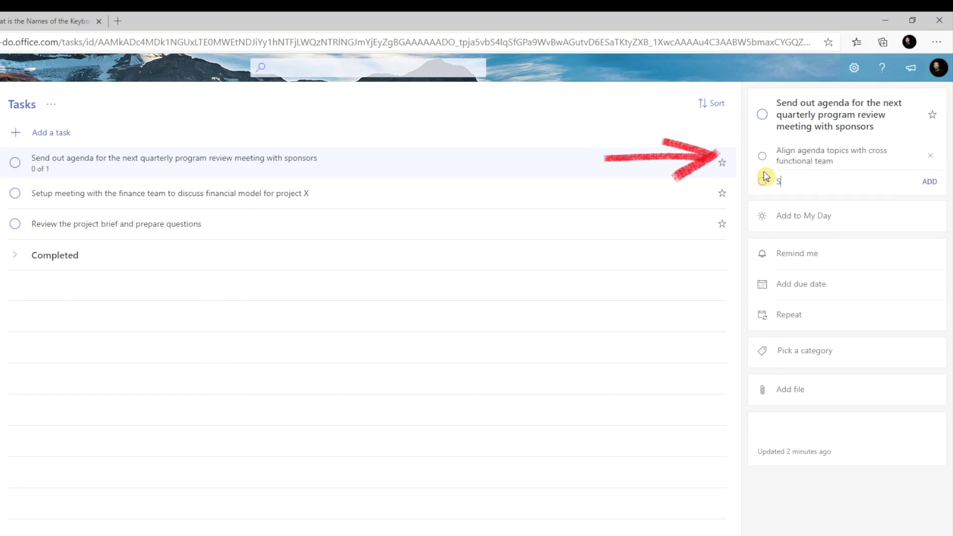
text(exec assistants)
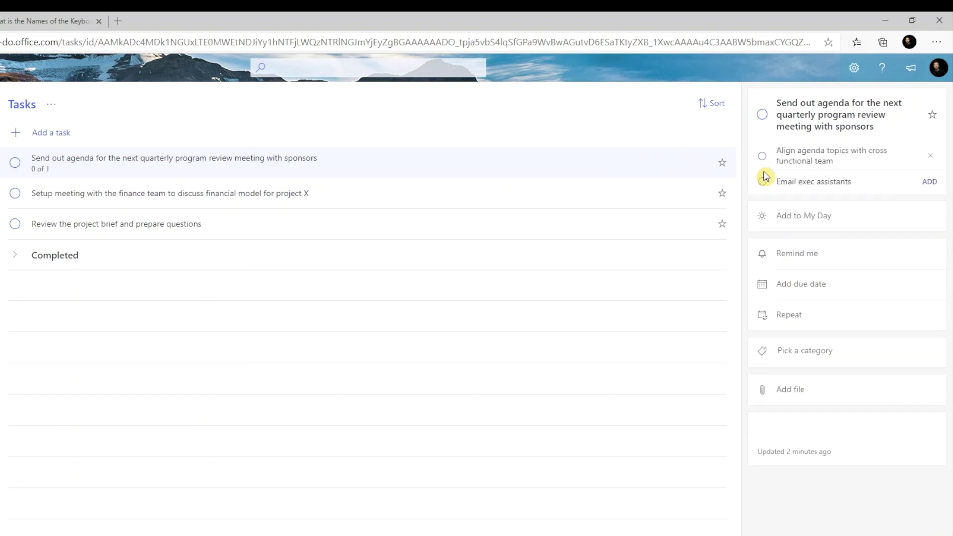
text( for sponsors schedules for availability)
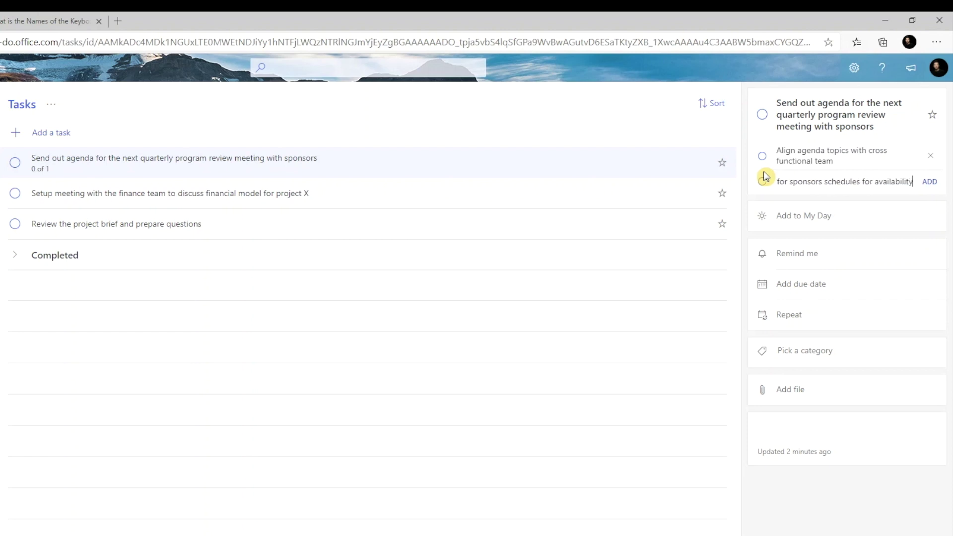
key(Return)
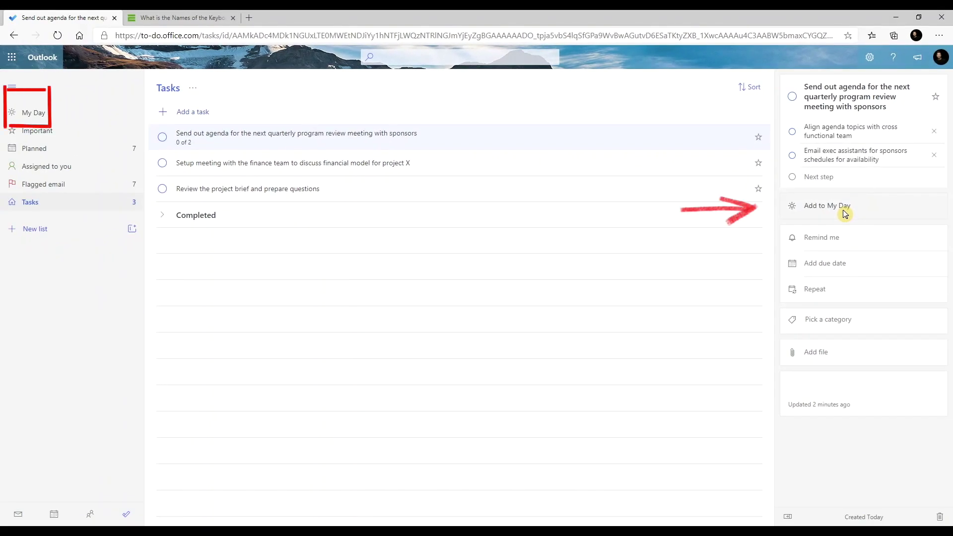
- Add the sponsors agenda task to My Day, check it in My Day, then reopen it from Tasks
click(845, 213)
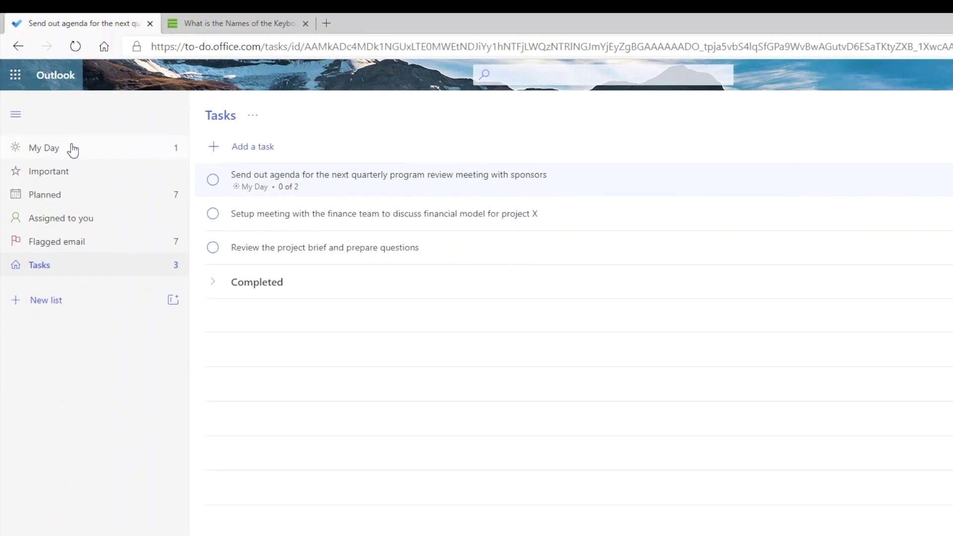
click(38, 154)
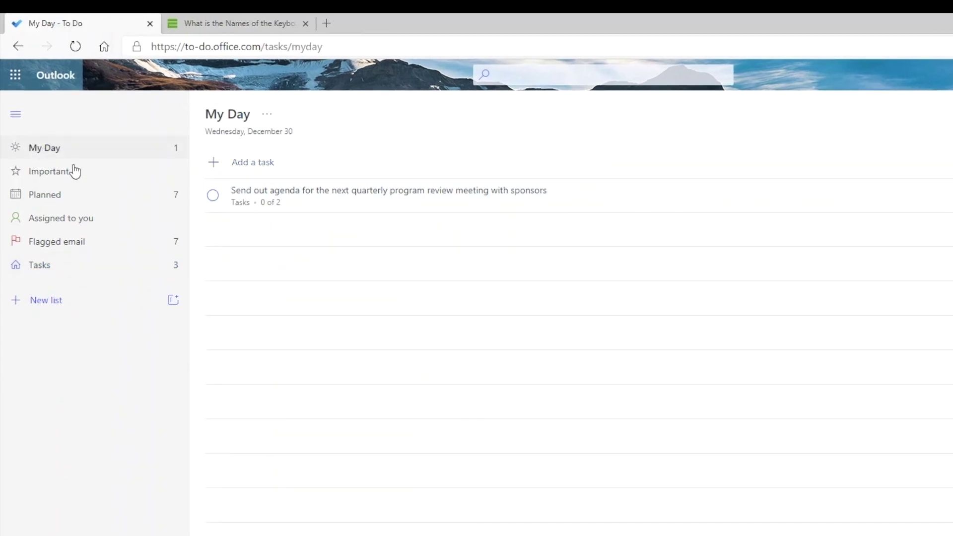
click(307, 212)
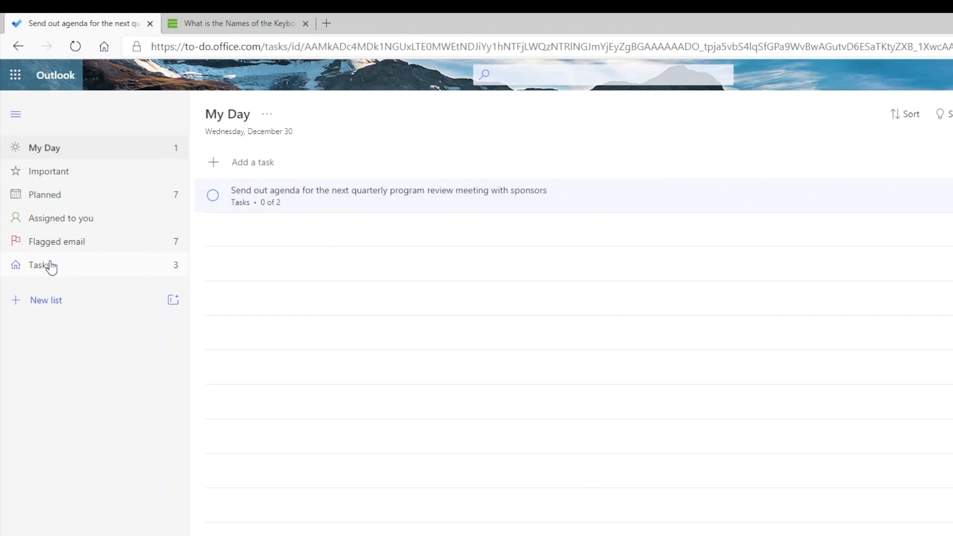
click(50, 265)
click(363, 186)
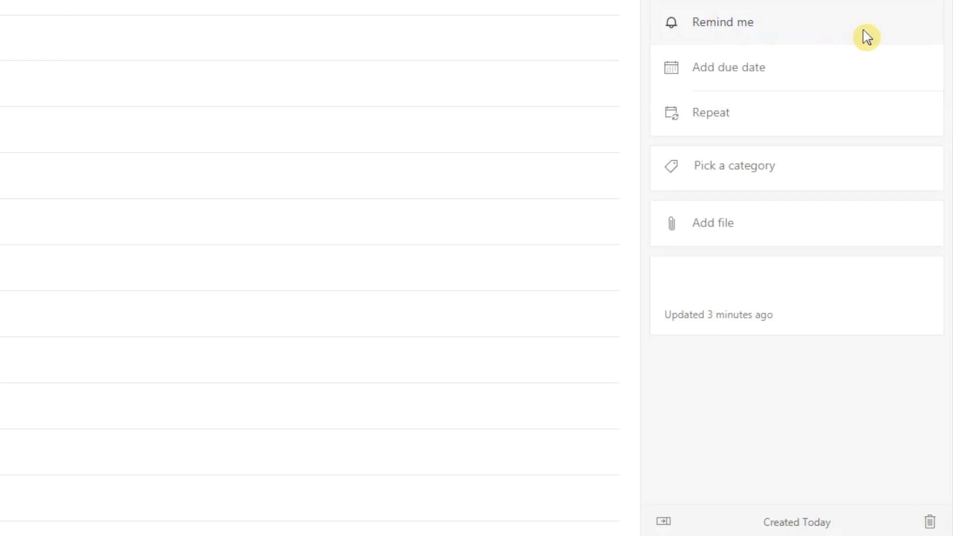
- Set the sponsors agenda task's due date to December 31 using the calendar picker
click(867, 37)
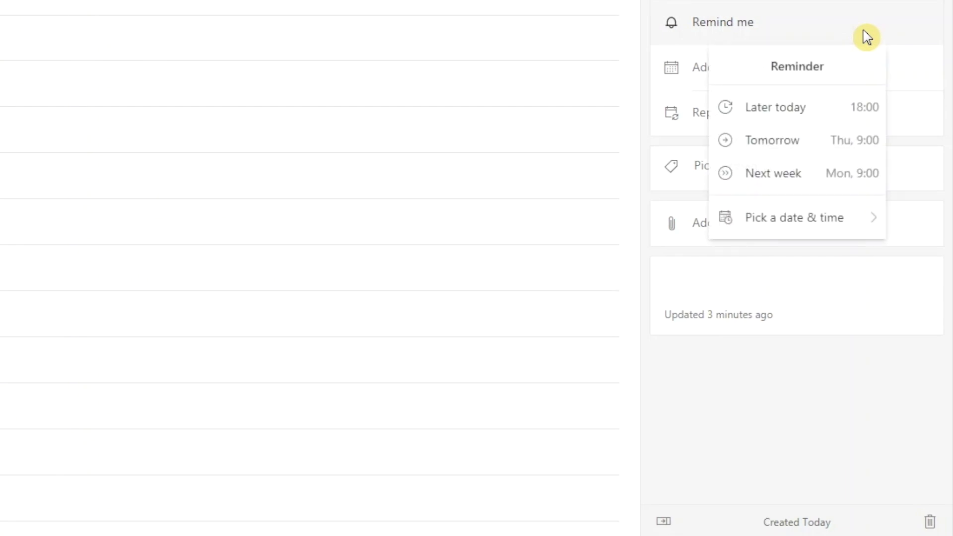
click(912, 74)
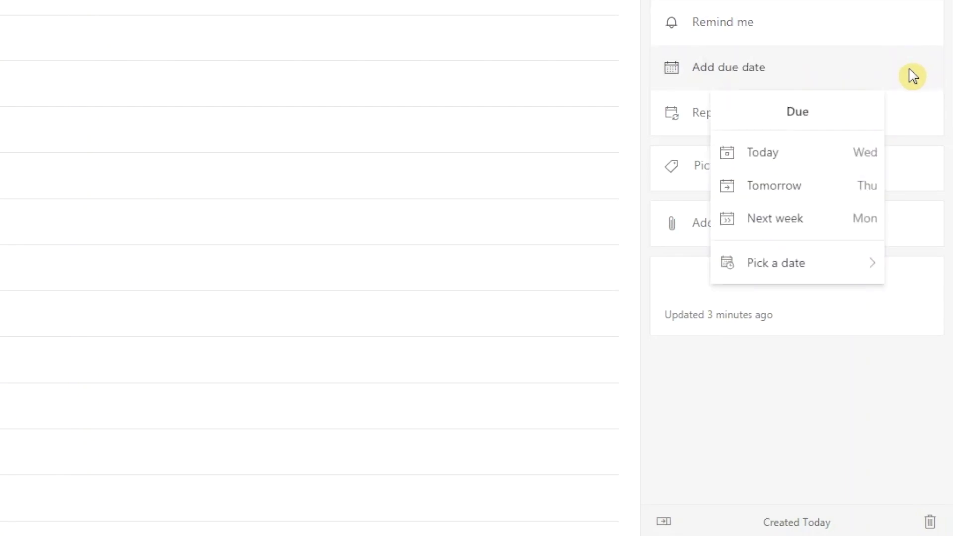
click(781, 263)
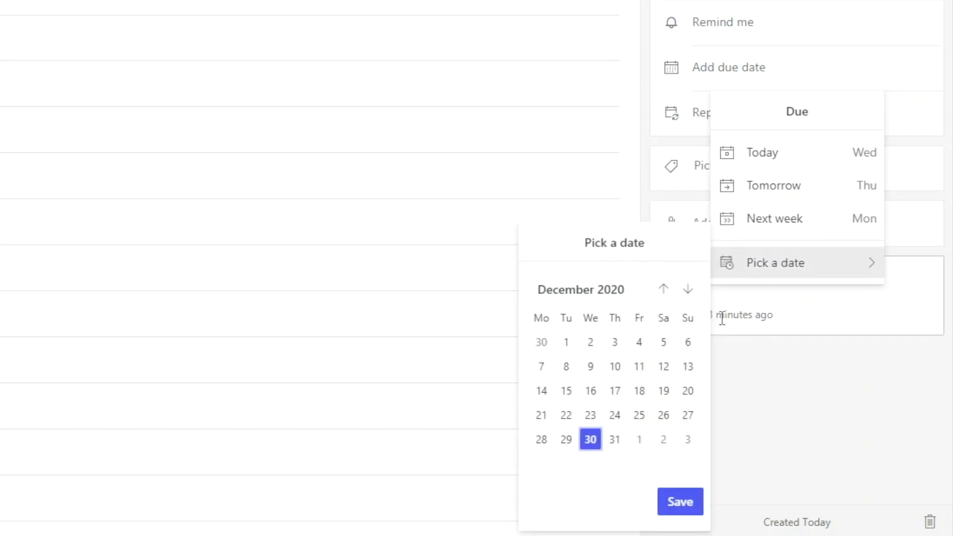
click(615, 442)
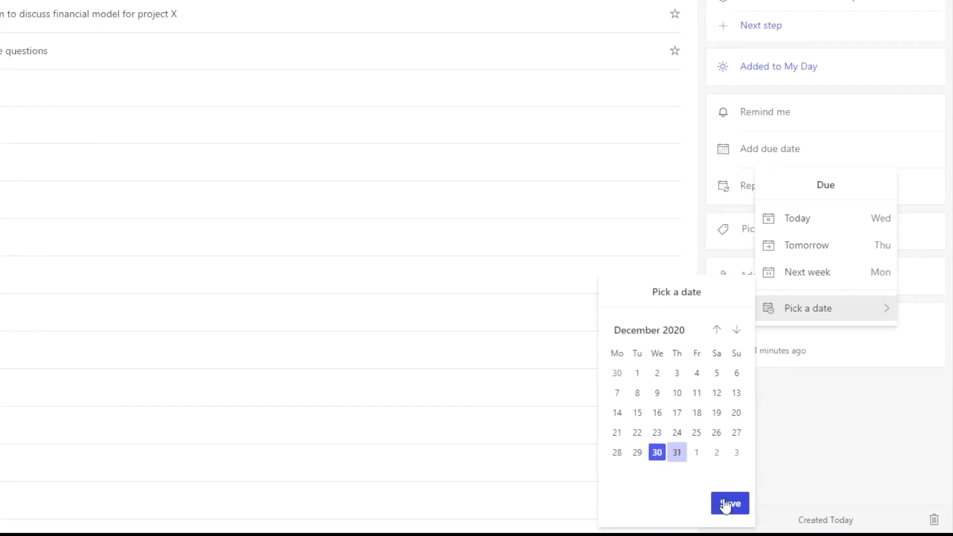
click(725, 504)
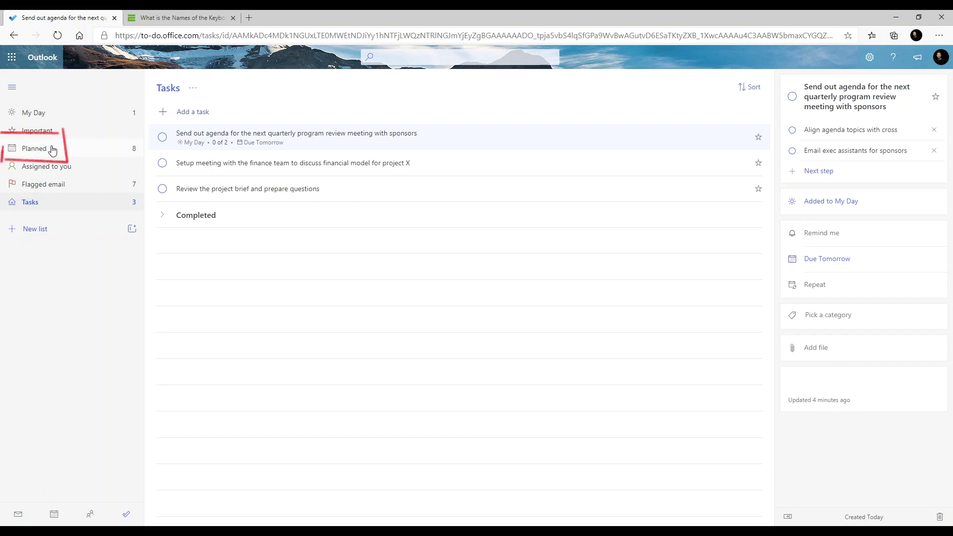
- Check the task in the Planned list, then reopen its details from Tasks
click(53, 150)
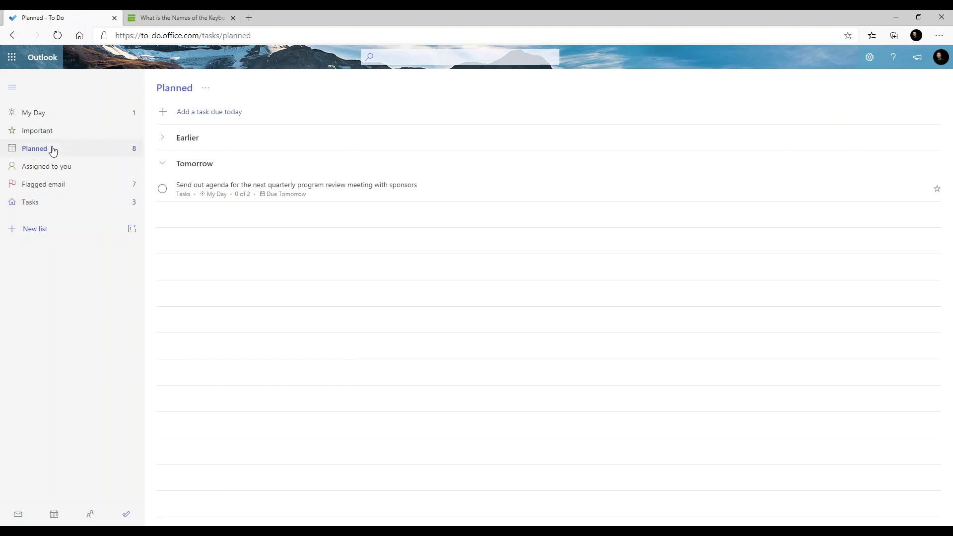
click(33, 205)
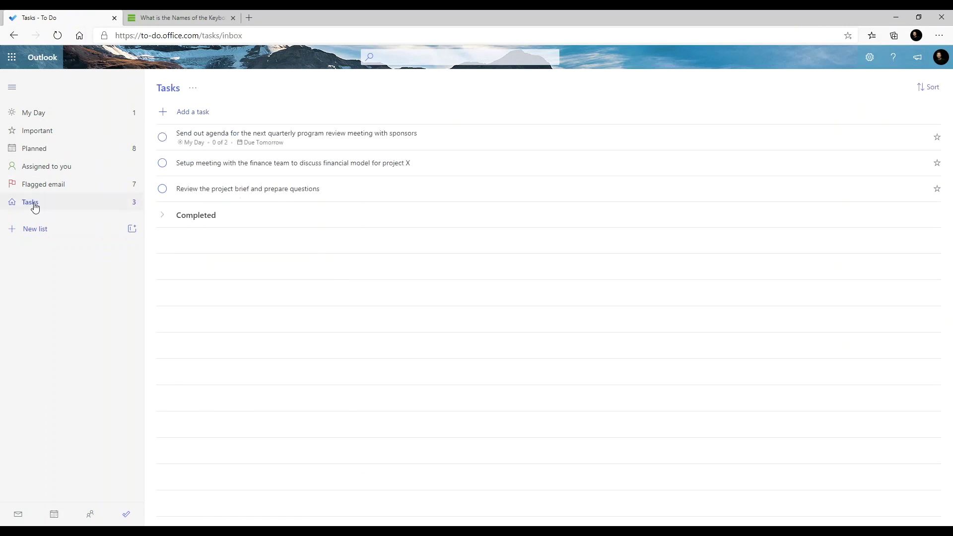
click(466, 142)
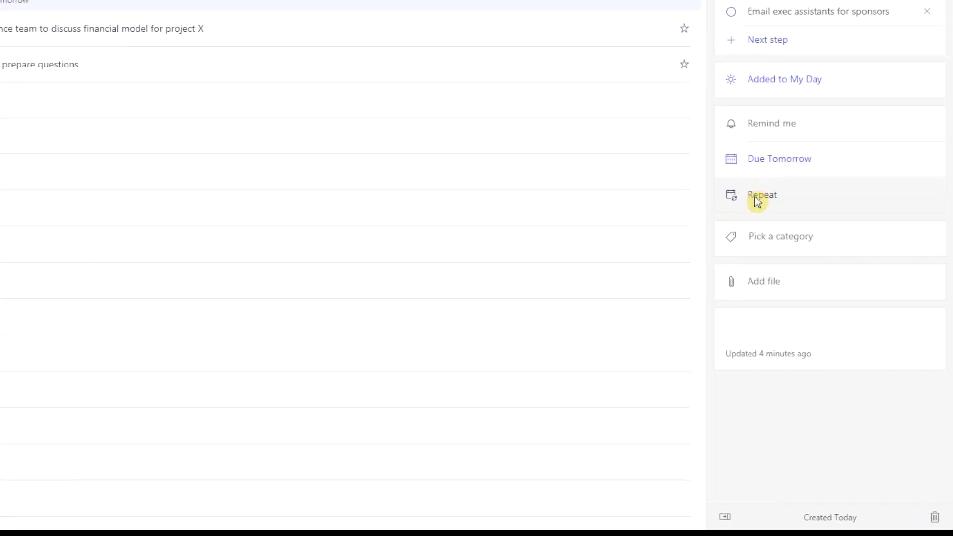
- Preview the custom weekly repeat options for the task and dismiss them without saving
click(757, 201)
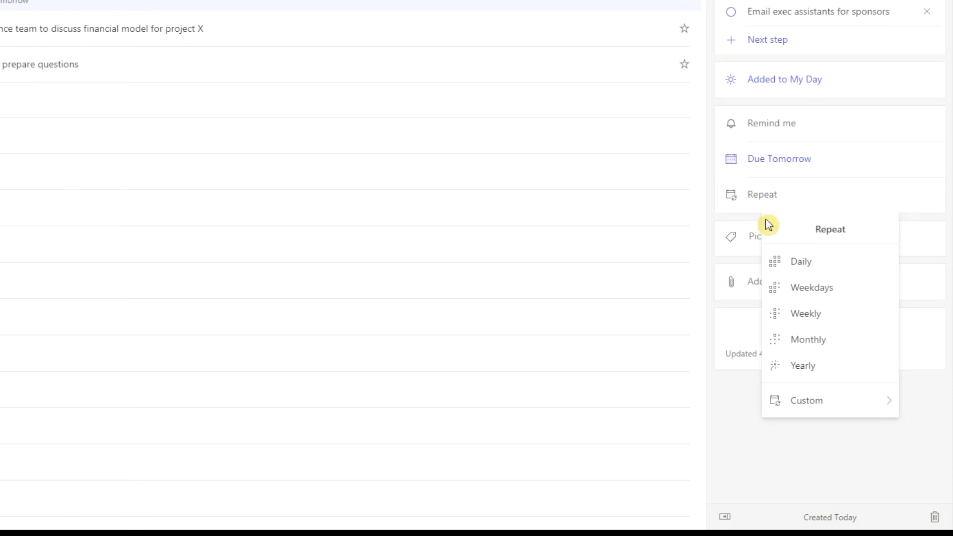
mouse_move(850, 404)
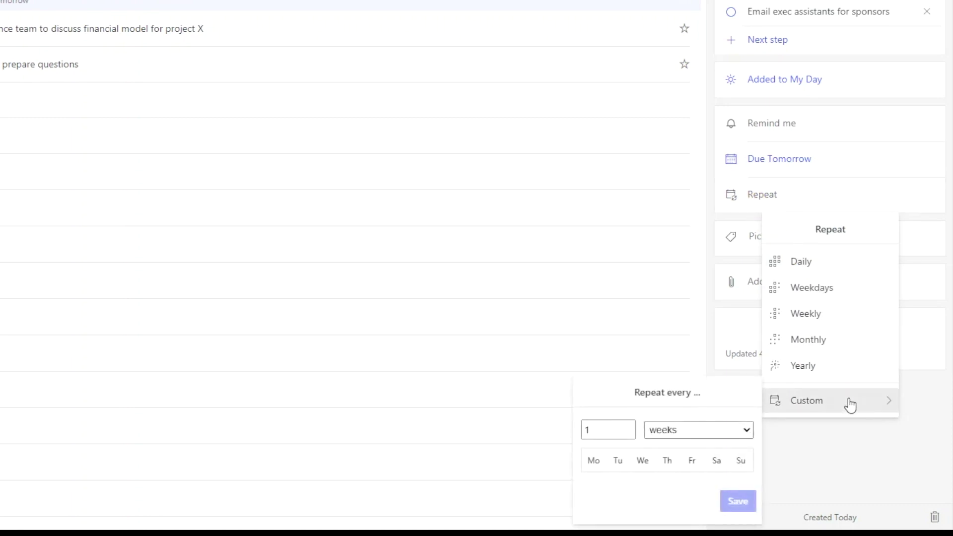
click(750, 434)
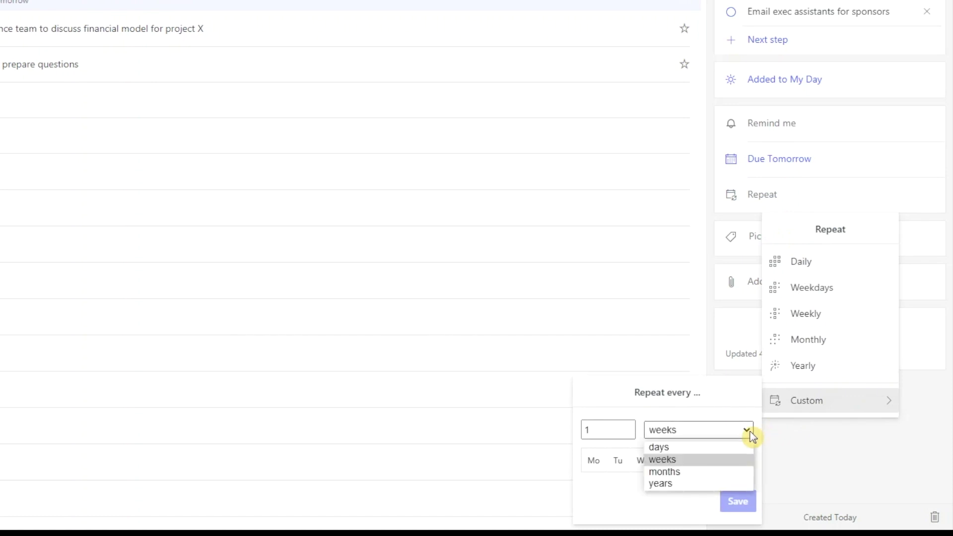
click(751, 435)
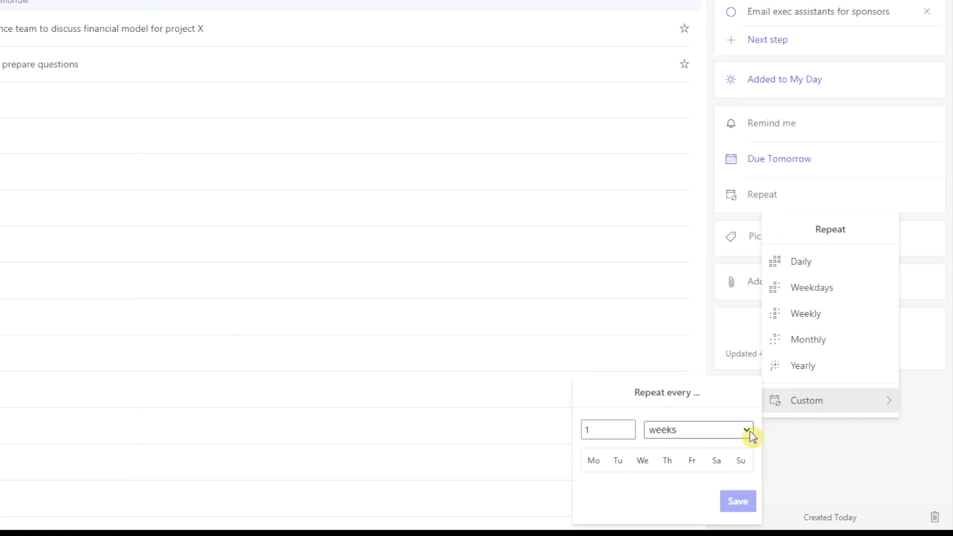
click(823, 442)
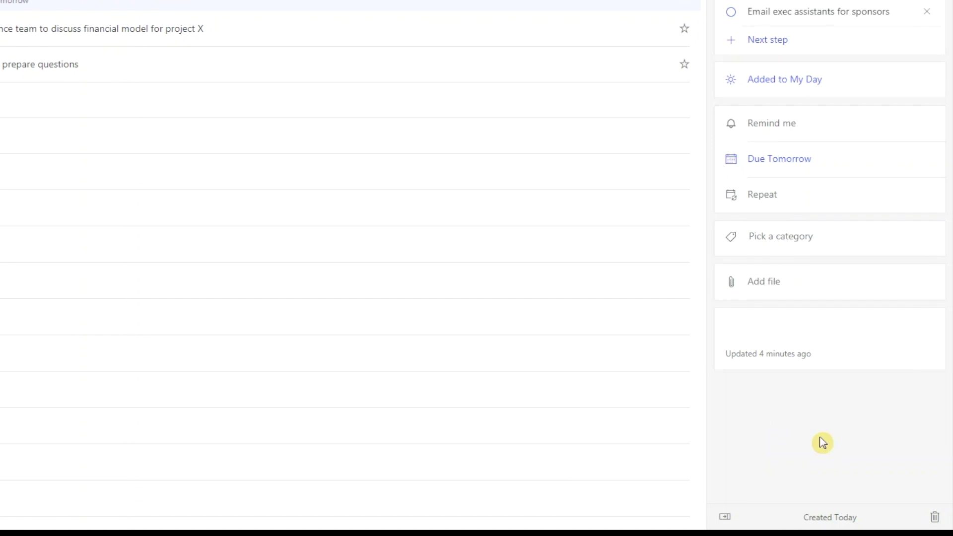
- View To Do's category choices, then open All Categories from Categorize in Outlook
click(808, 237)
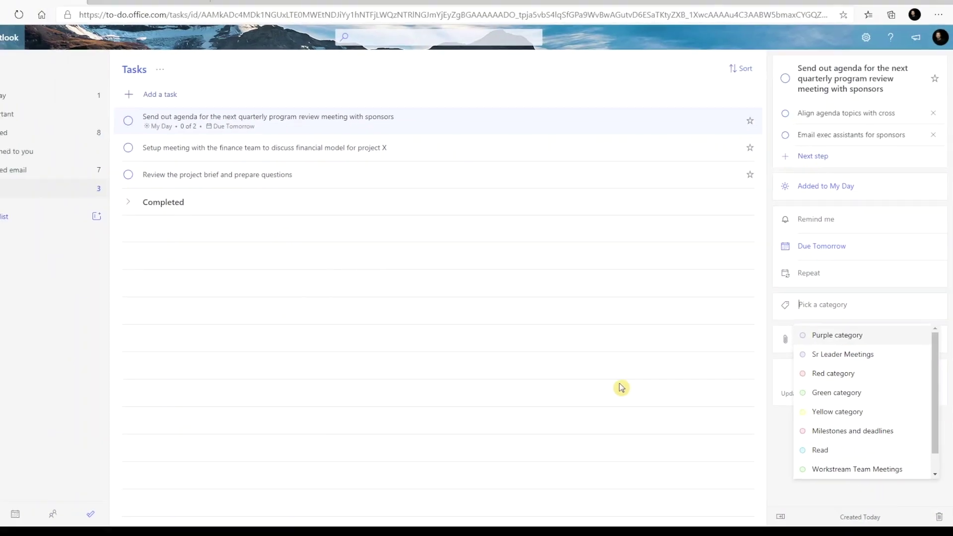
click(250, 533)
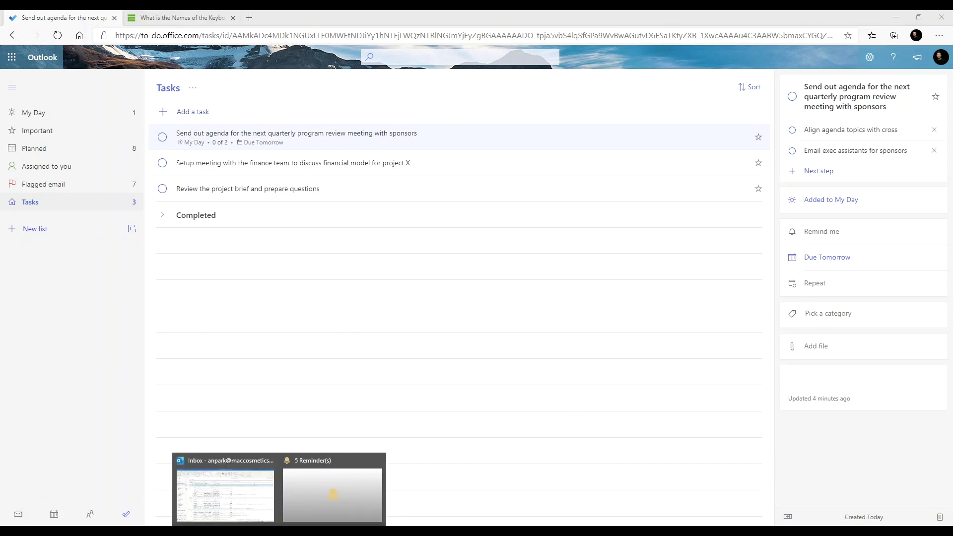
click(234, 500)
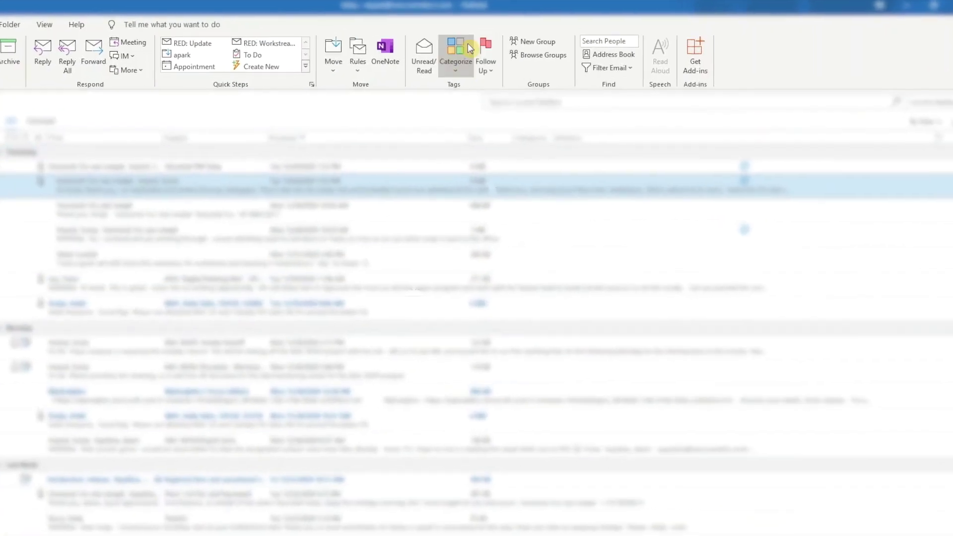
click(518, 52)
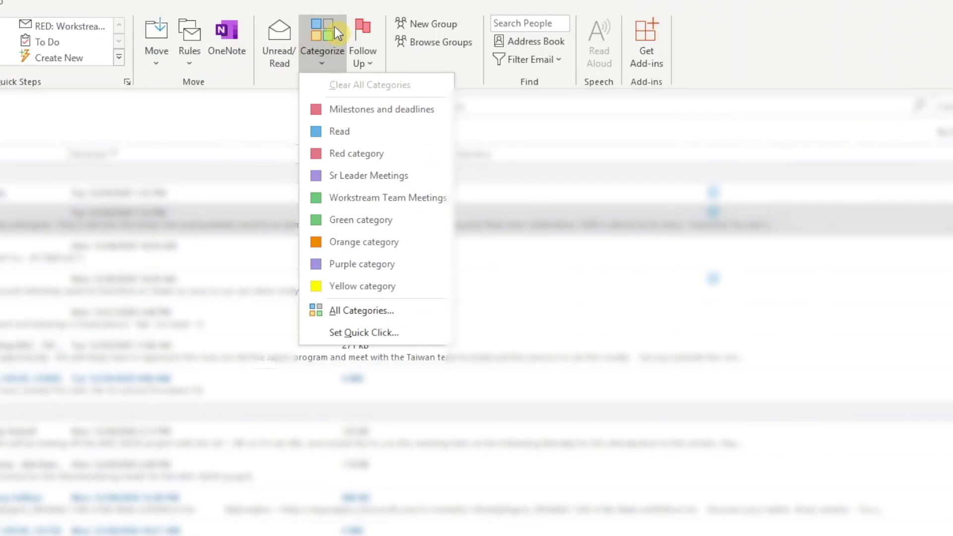
click(364, 315)
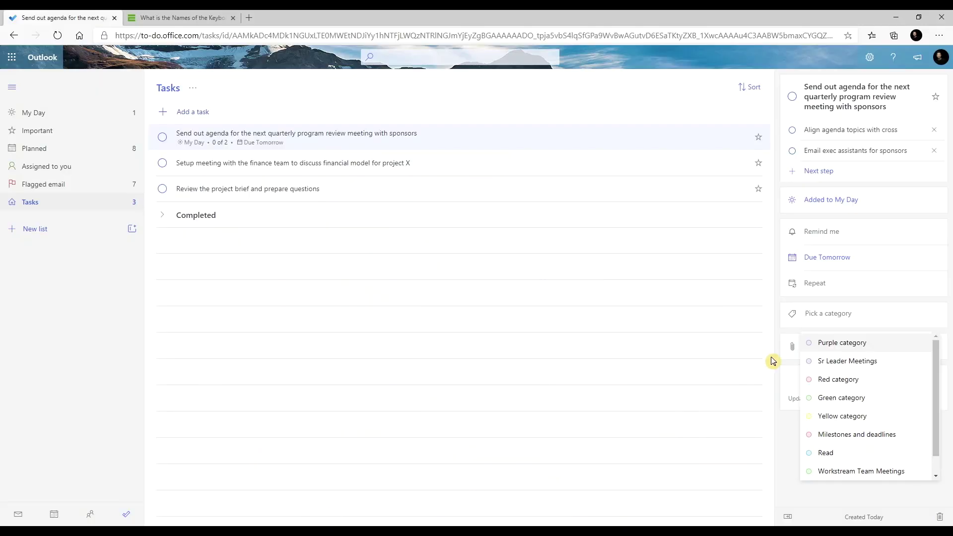
- Attach kp1.png and kp2.png to the sponsors agenda task
click(827, 321)
click(818, 349)
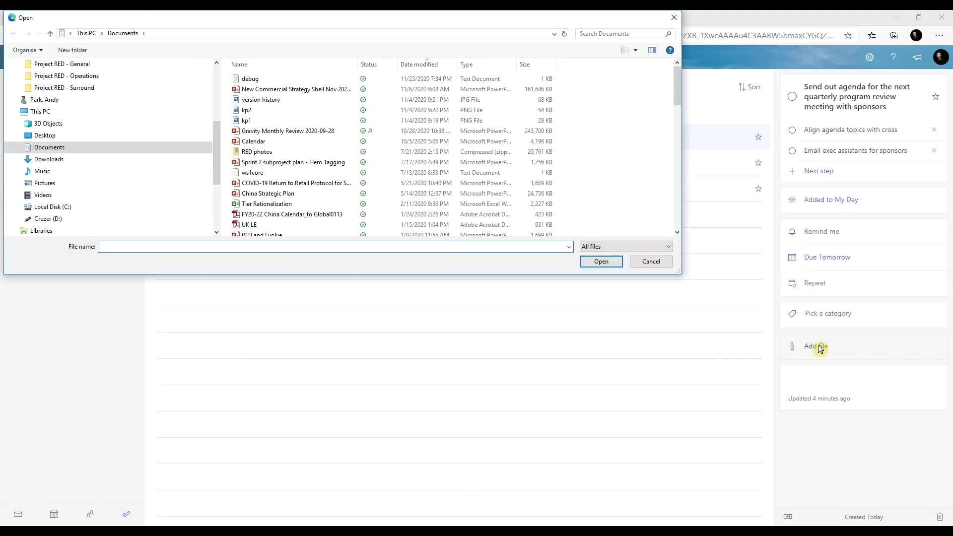
click(248, 121)
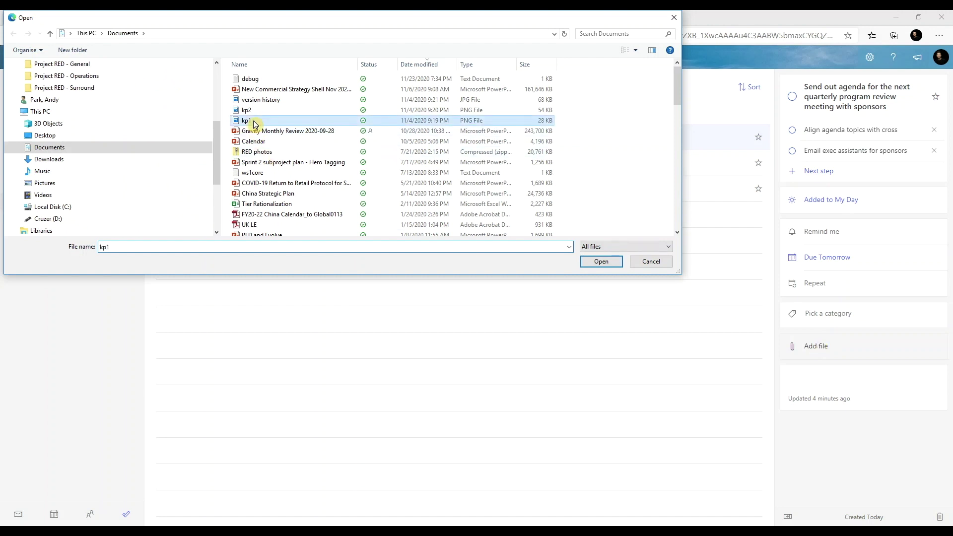
click(602, 262)
click(816, 380)
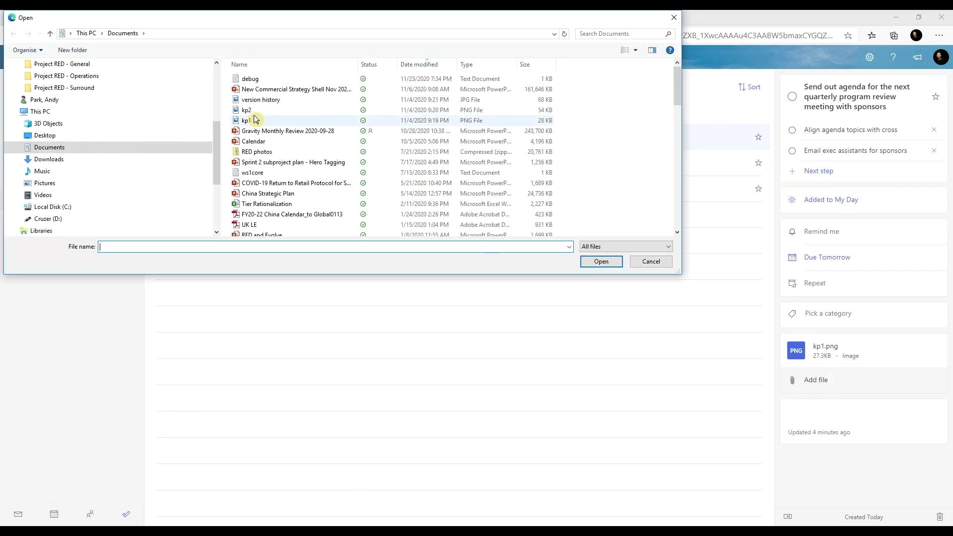
click(250, 130)
click(604, 263)
- Add the note 'test' to the task and close the detail pane
click(791, 457)
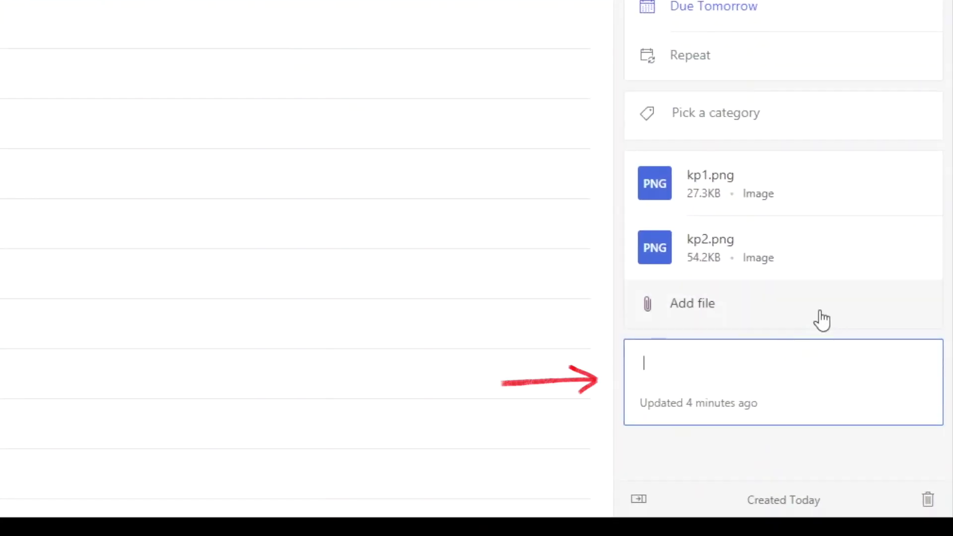
text(test)
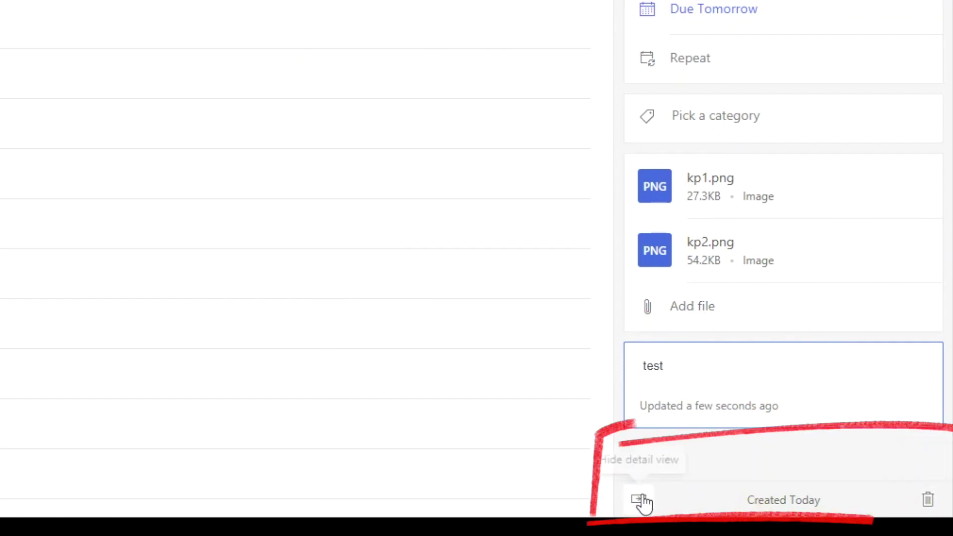
click(739, 512)
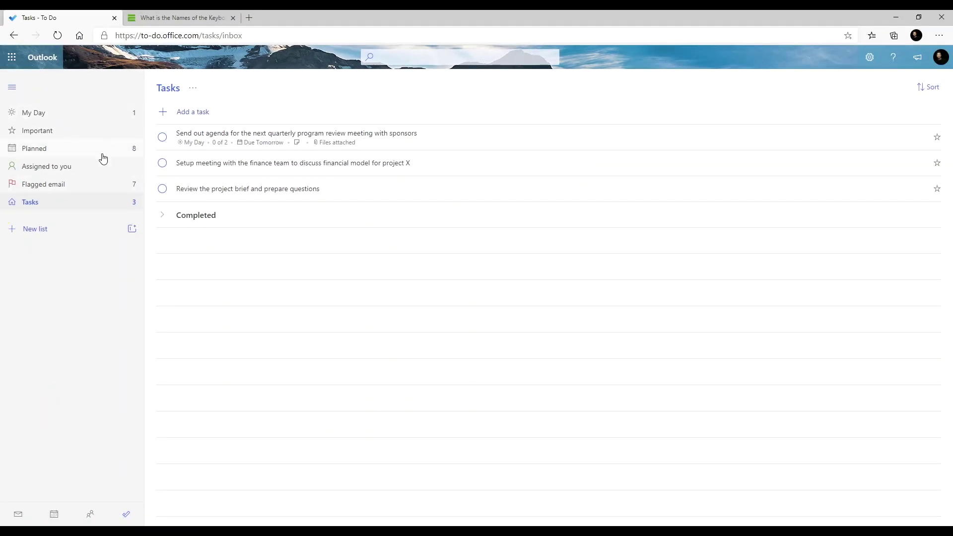
- Open the first flagged email task in Outlook, then switch to the Assigned to you list
click(96, 193)
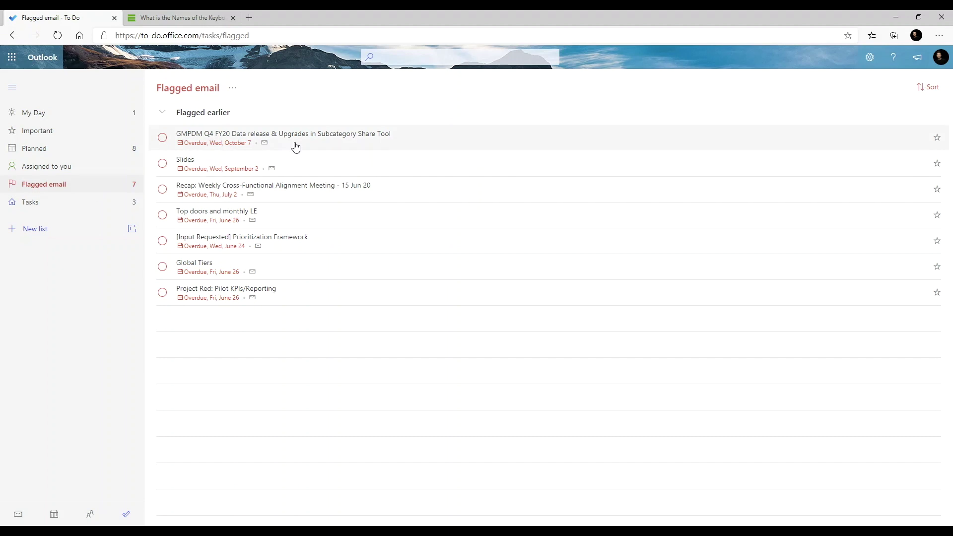
click(298, 145)
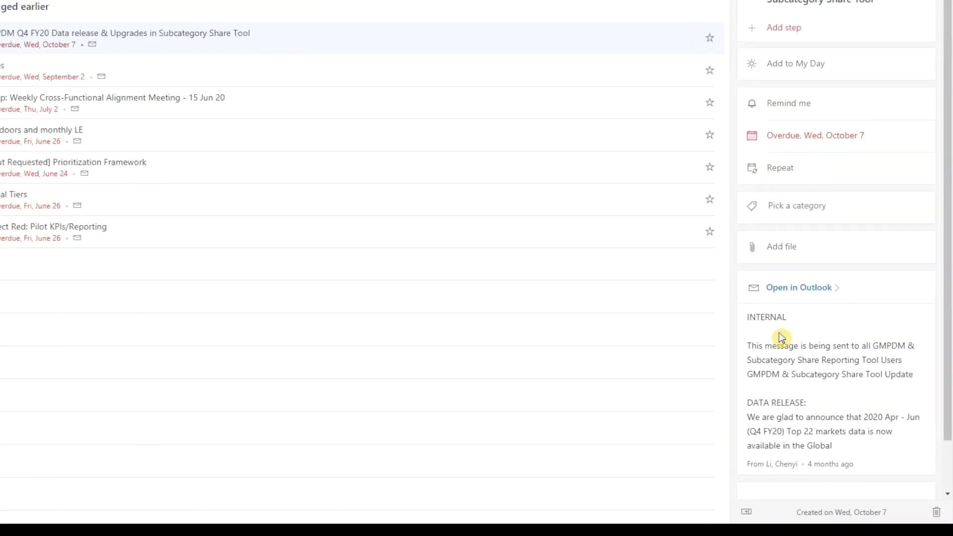
click(656, 140)
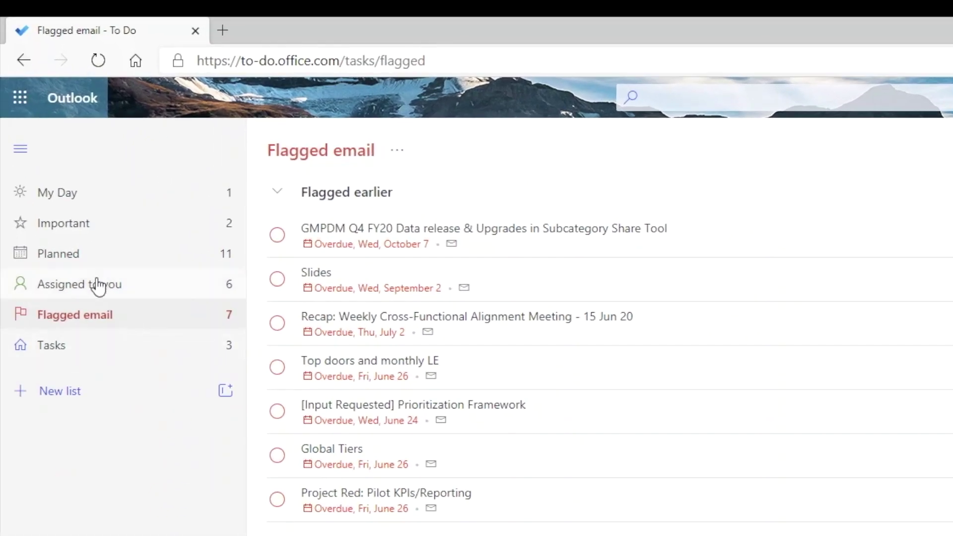
click(97, 286)
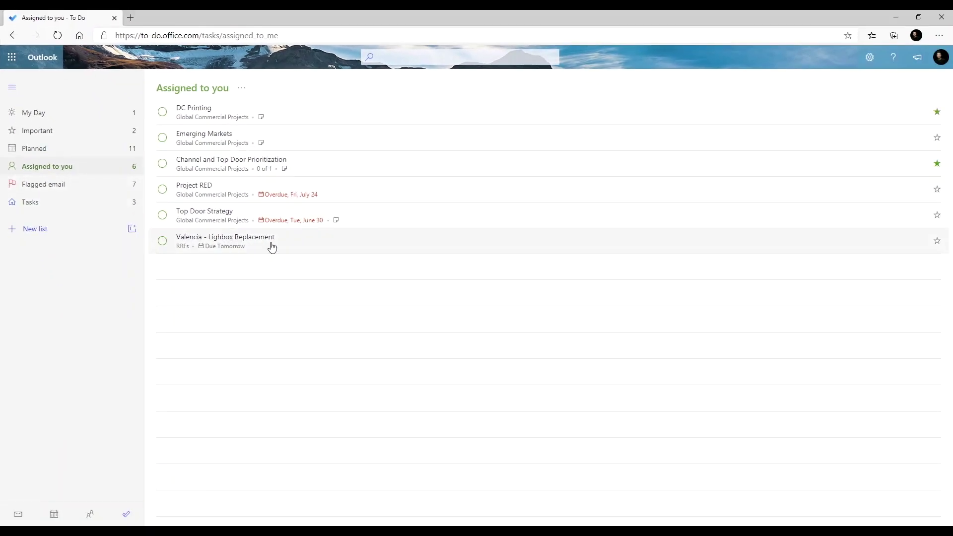
- View the Valencia - Lighbox Replacement task, then open Planned and expand the Earlier overdue tasks
click(226, 242)
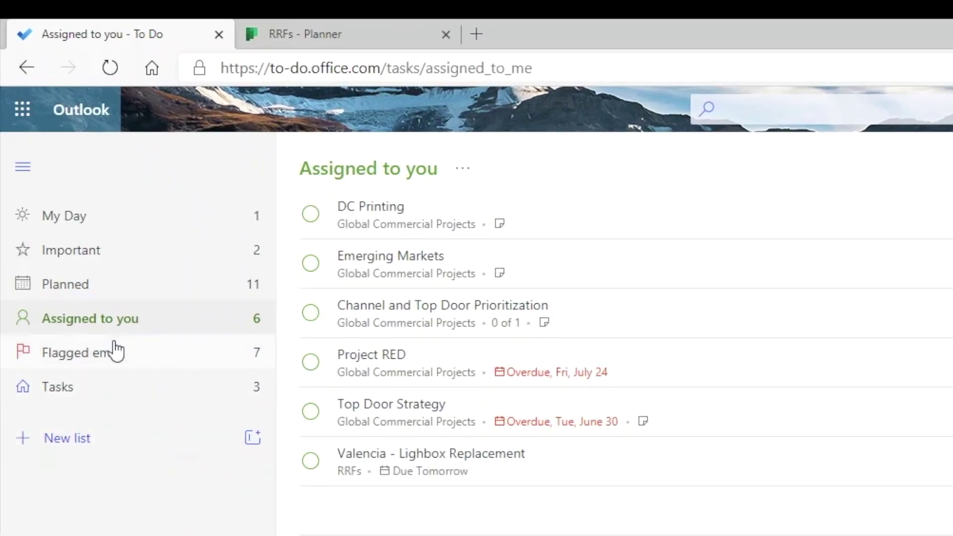
click(85, 284)
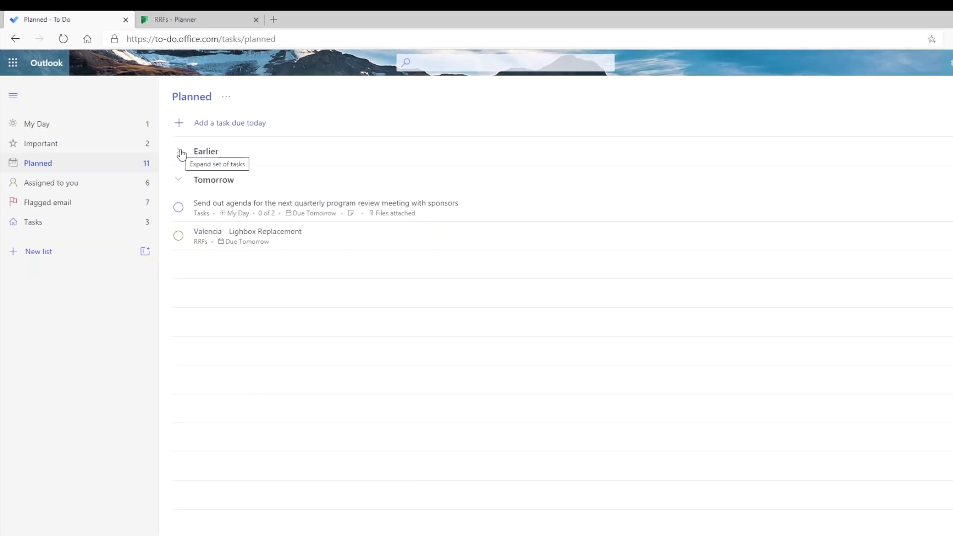
click(180, 153)
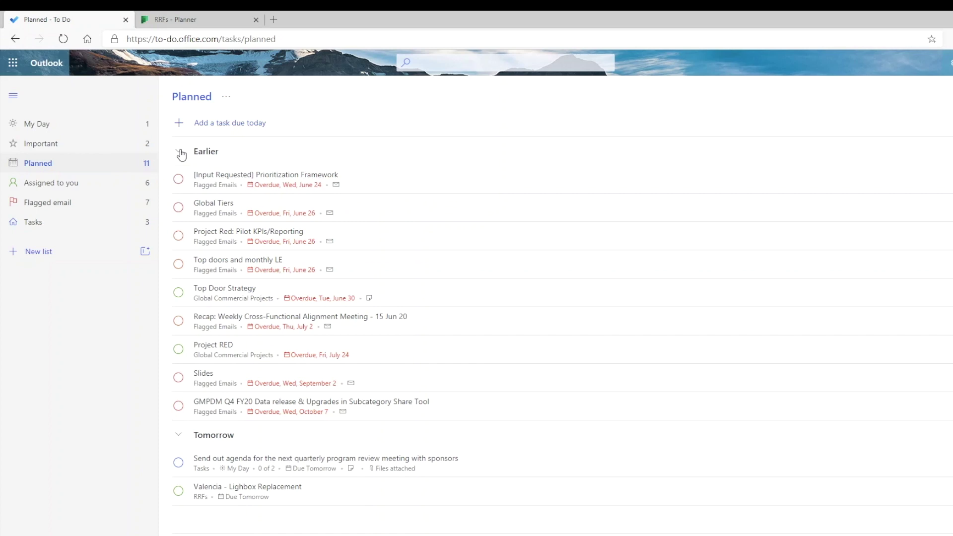
- Collapse Earlier, check the sponsor agenda task's due date choices unchanged, then return to Tasks
click(180, 153)
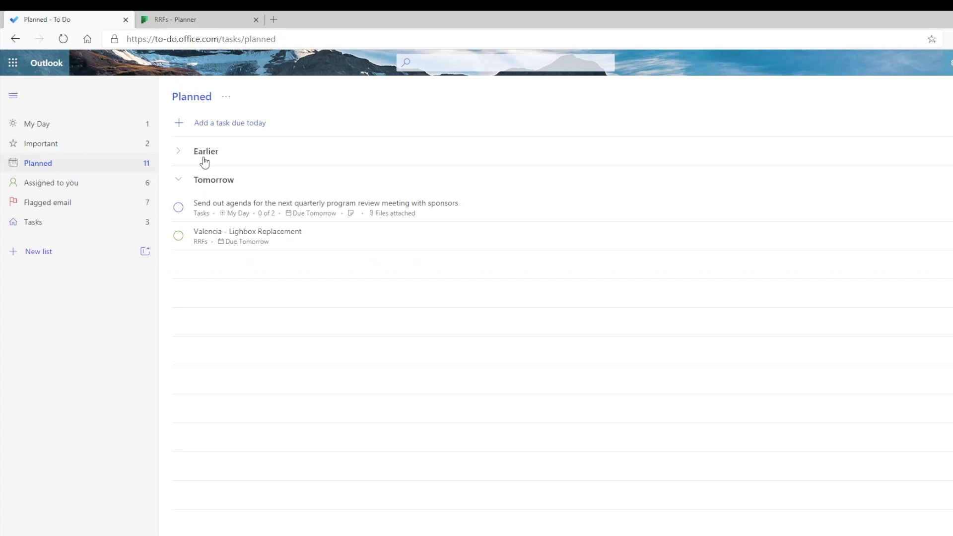
click(468, 214)
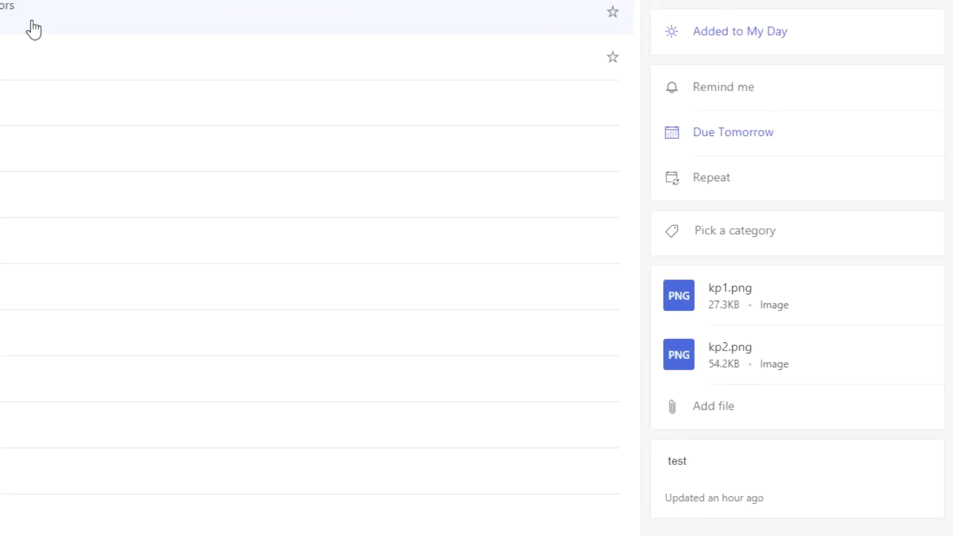
click(773, 143)
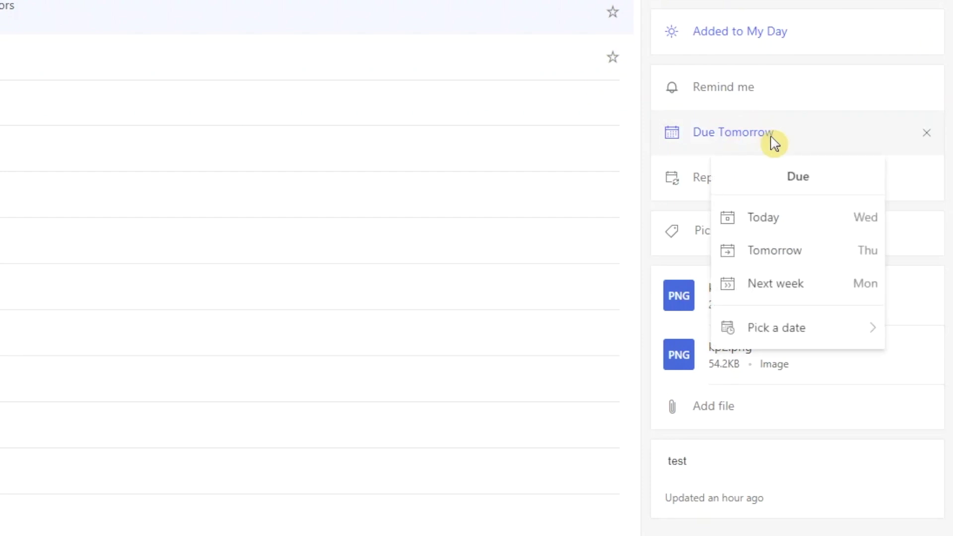
click(539, 230)
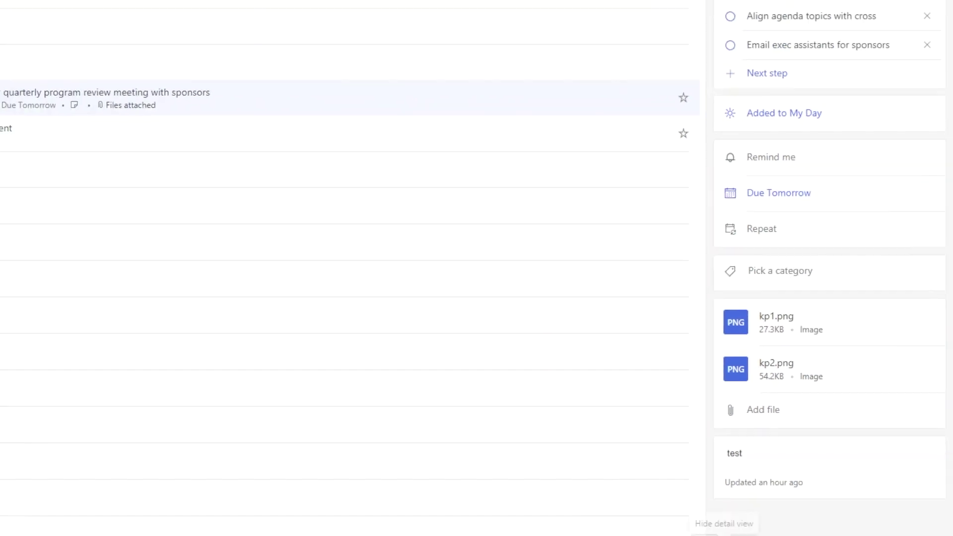
click(55, 202)
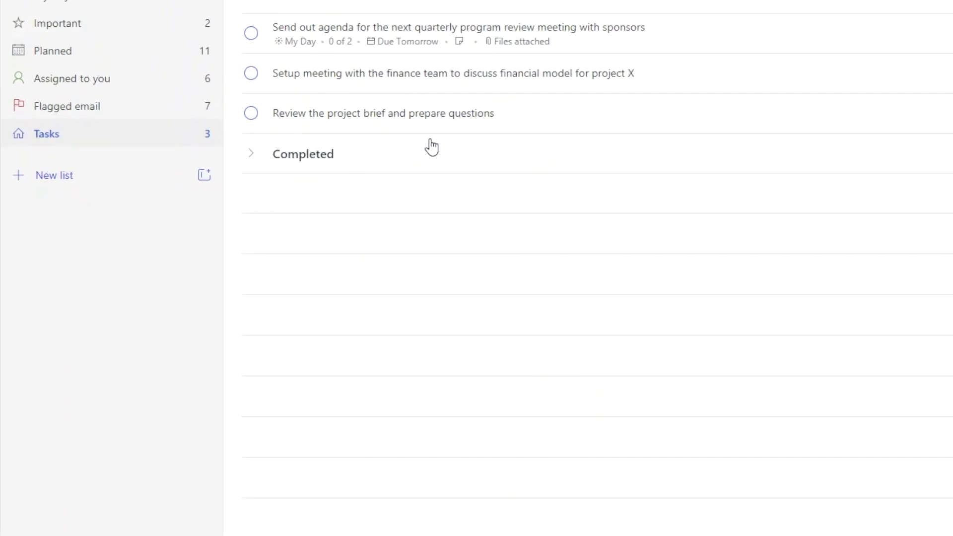
right_click(540, 126)
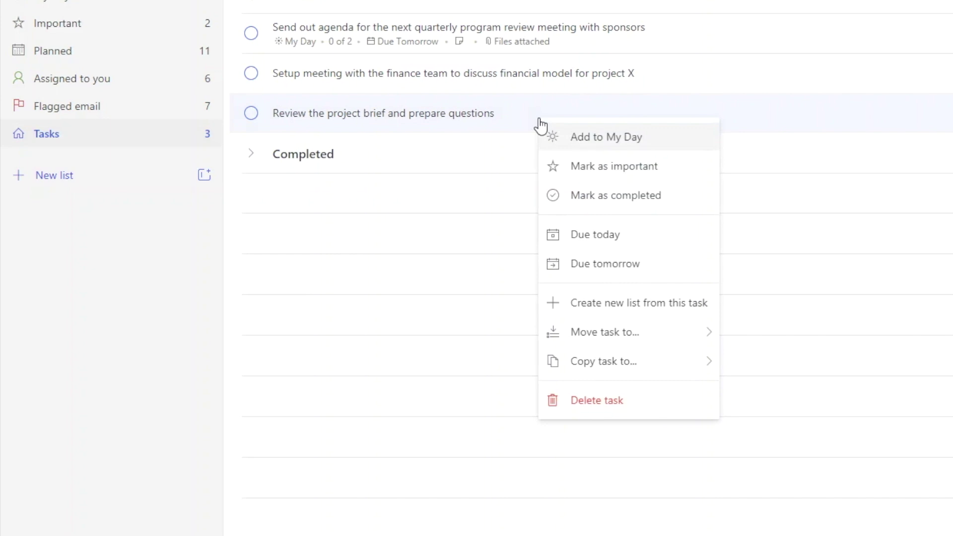
- Mark the project brief task important and view it in the Important list
click(612, 168)
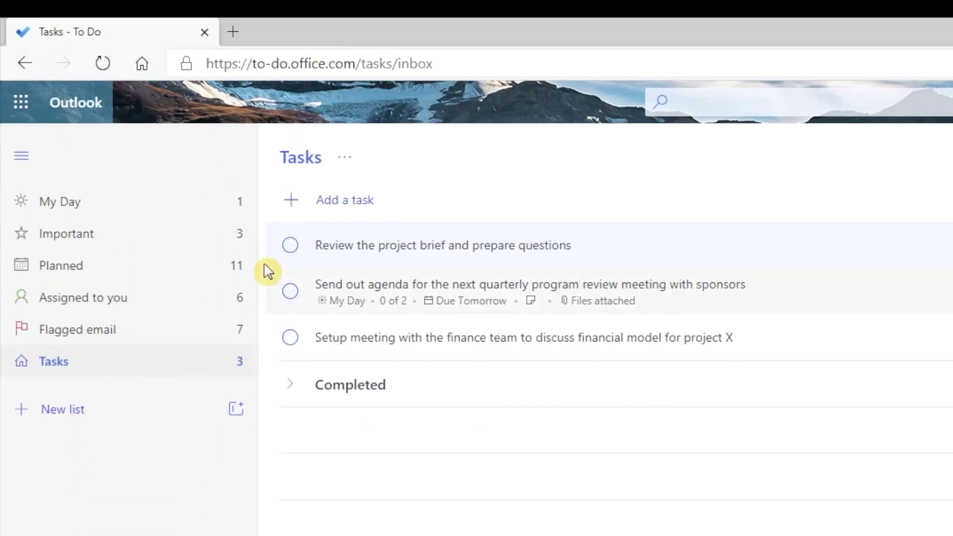
click(158, 240)
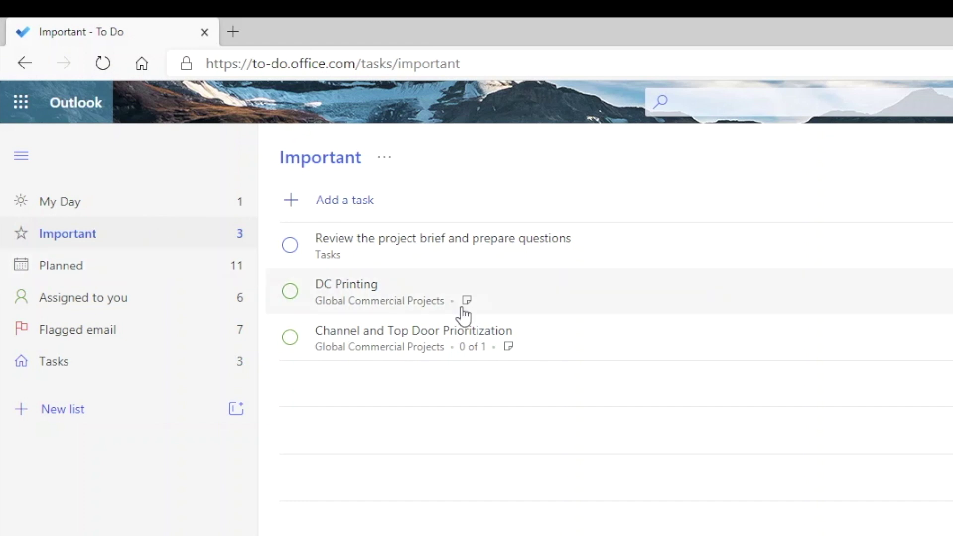
click(564, 343)
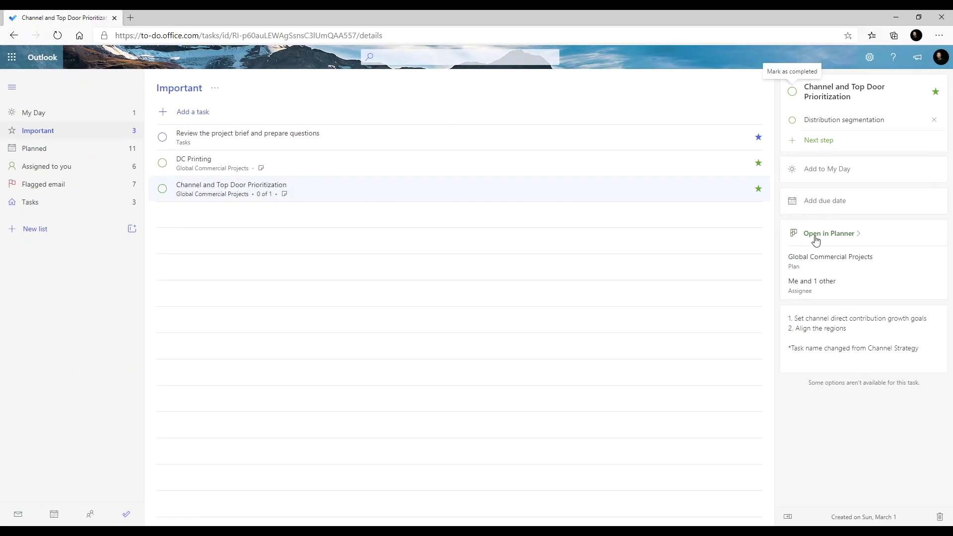
- Open the Channel and Top Door Prioritization task's plan in Planner
click(815, 240)
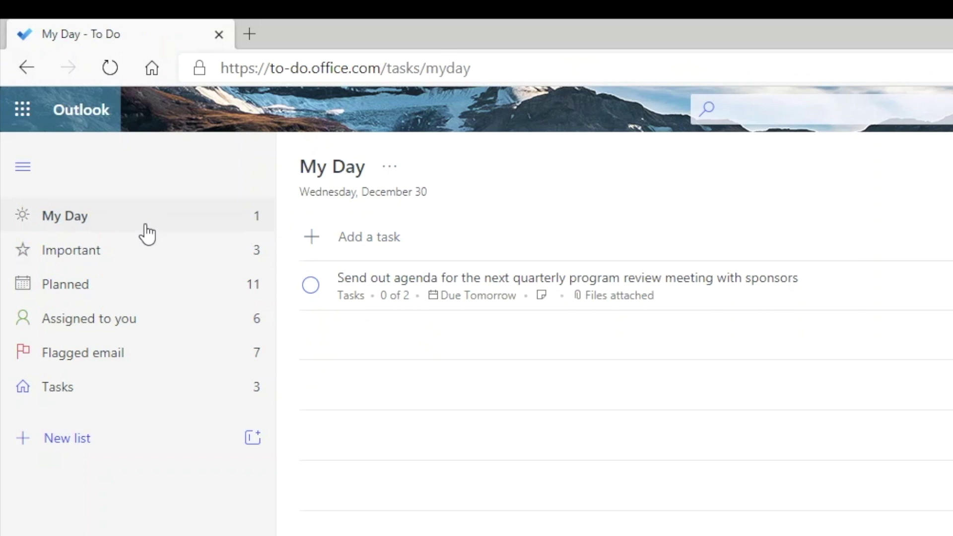
- Add the finance team meeting task to My Day, glance at Suggestions, and return to Tasks
click(111, 395)
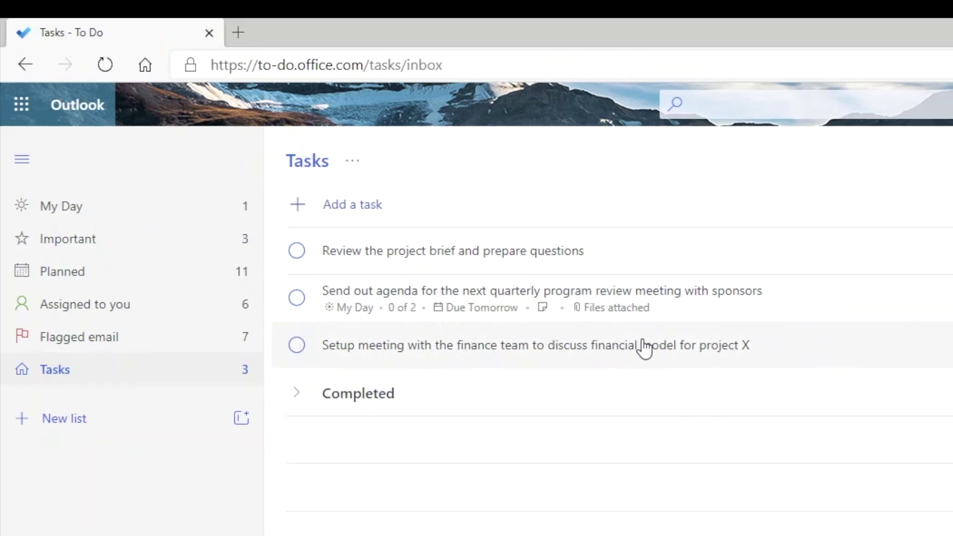
right_click(550, 248)
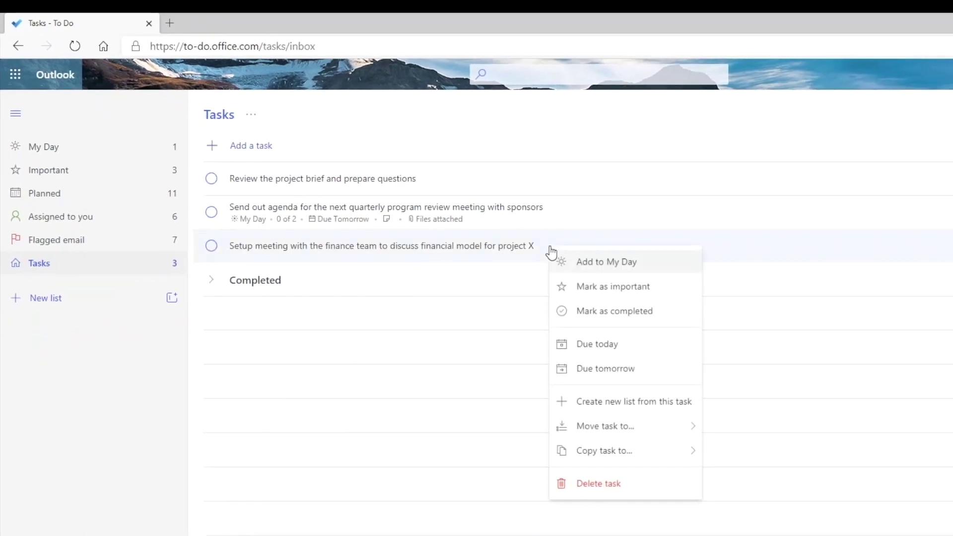
click(627, 266)
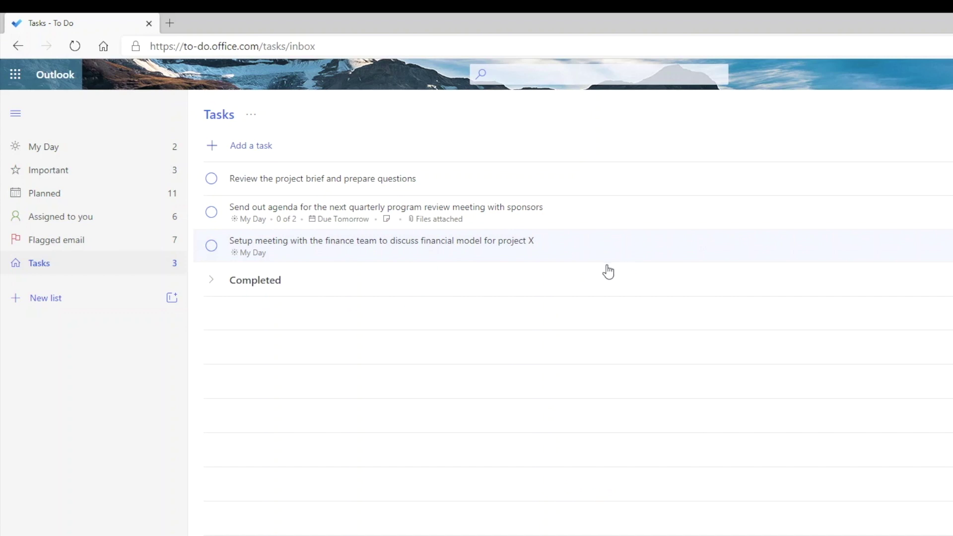
click(85, 153)
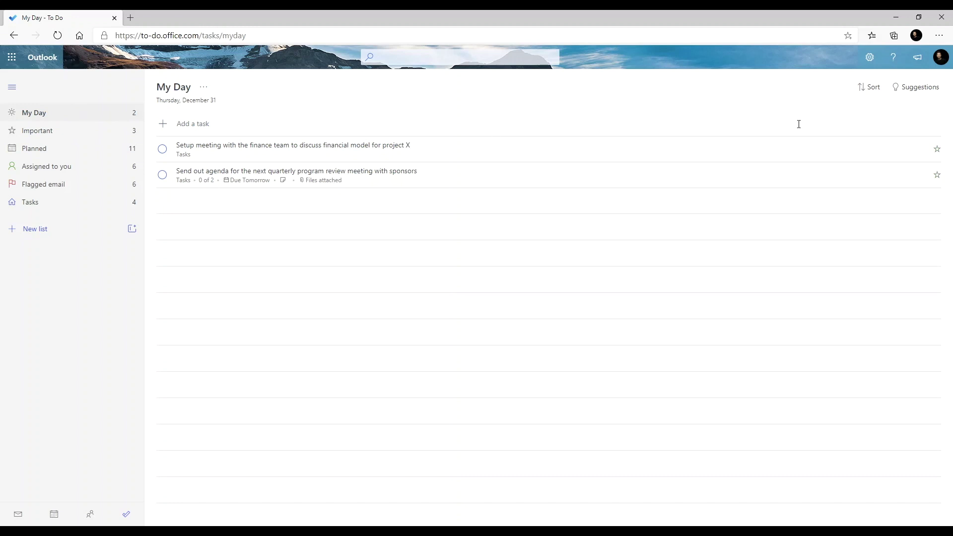
click(916, 87)
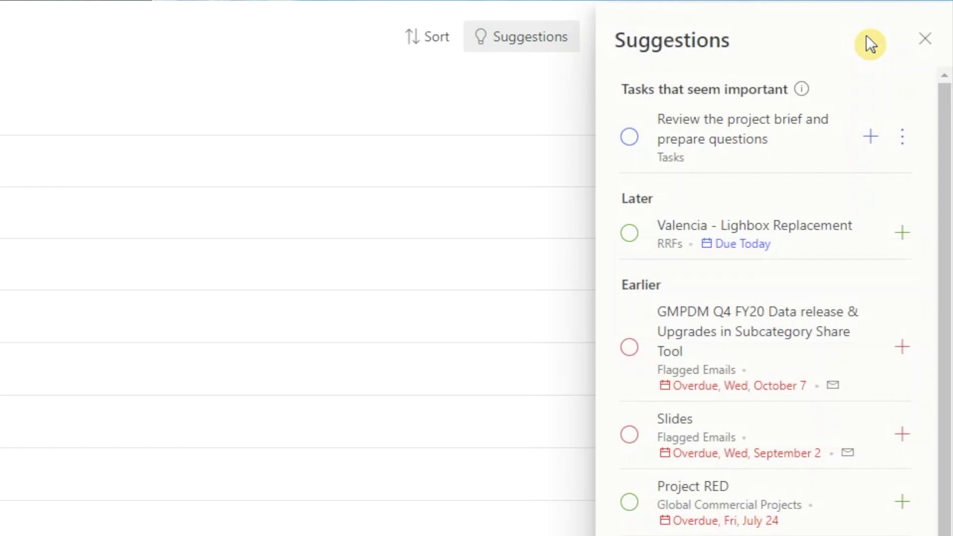
click(925, 41)
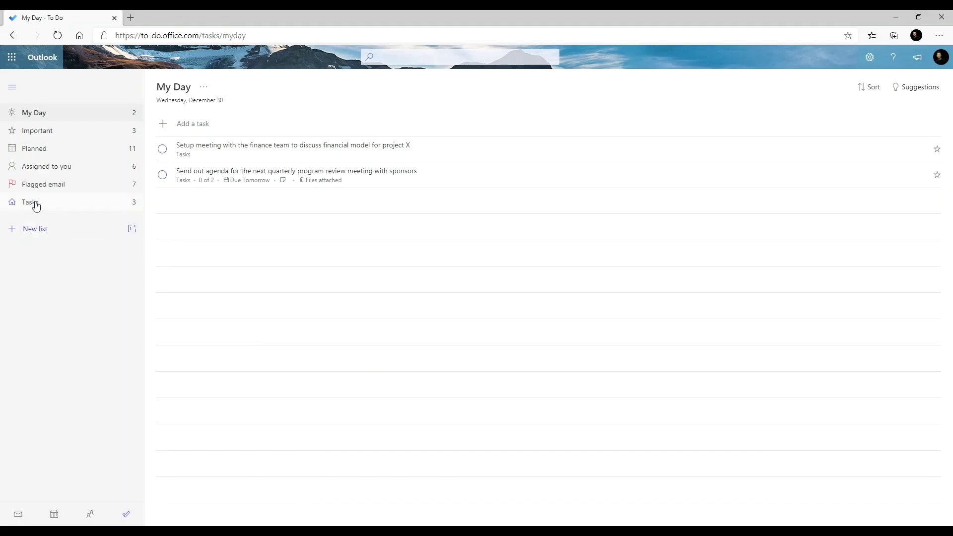
click(35, 206)
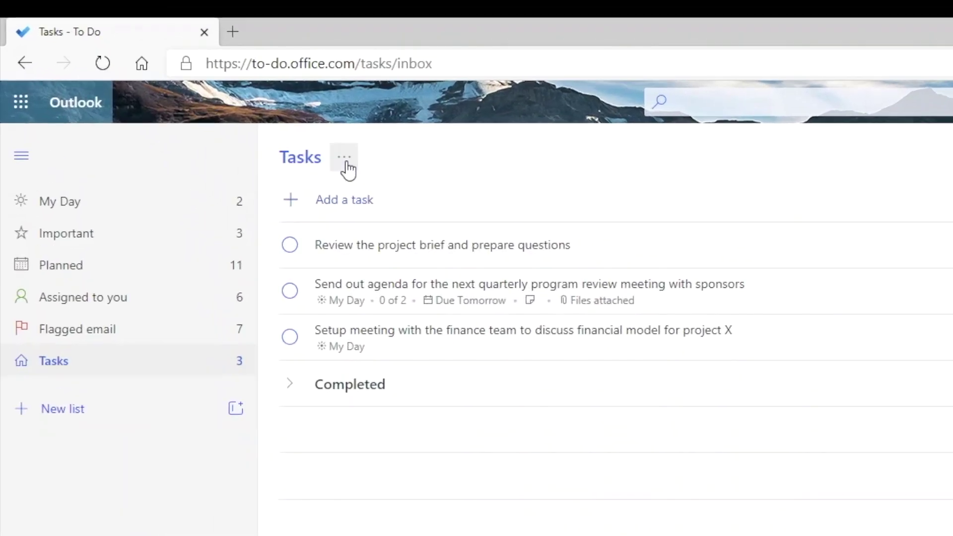
click(345, 157)
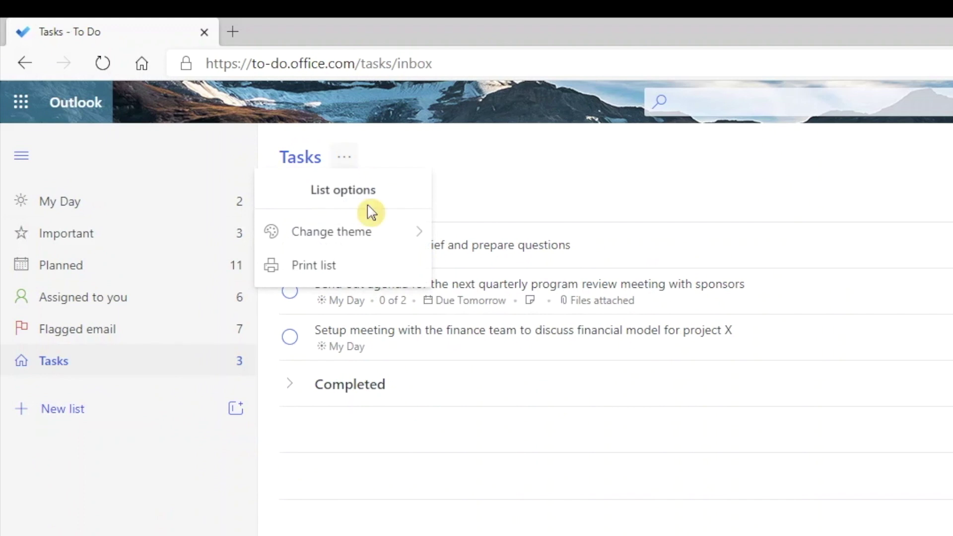
- Preview theme colours without changing them, then sort Tasks by importance and alphabetically
click(372, 244)
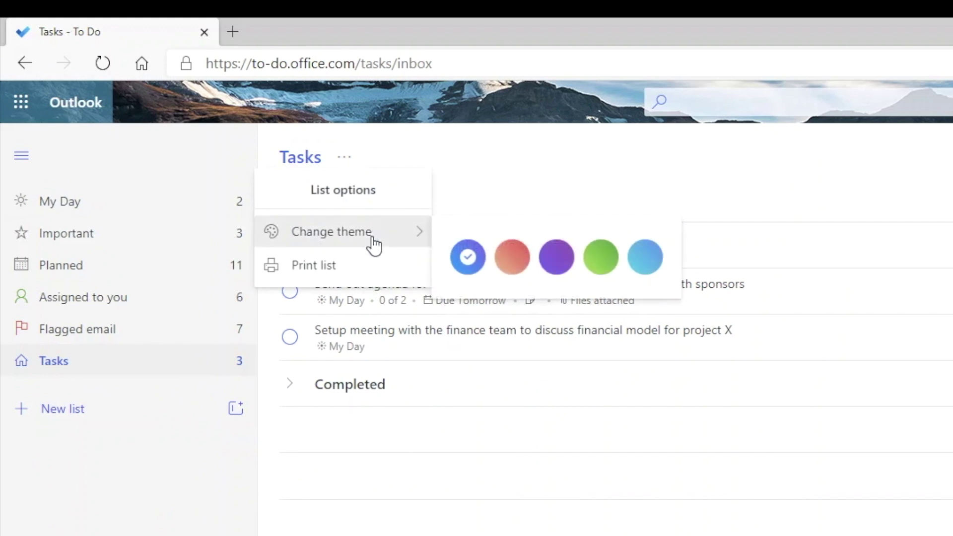
key(Escape)
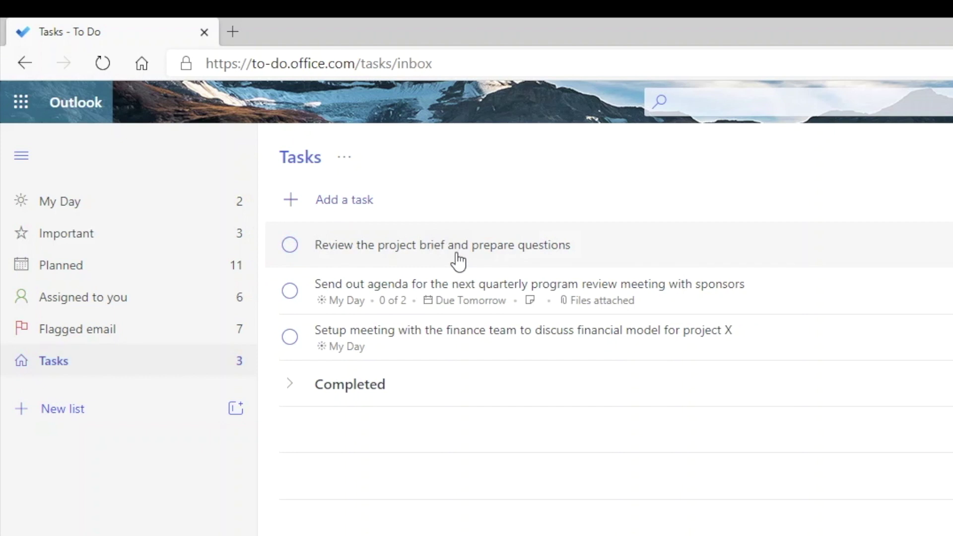
click(910, 139)
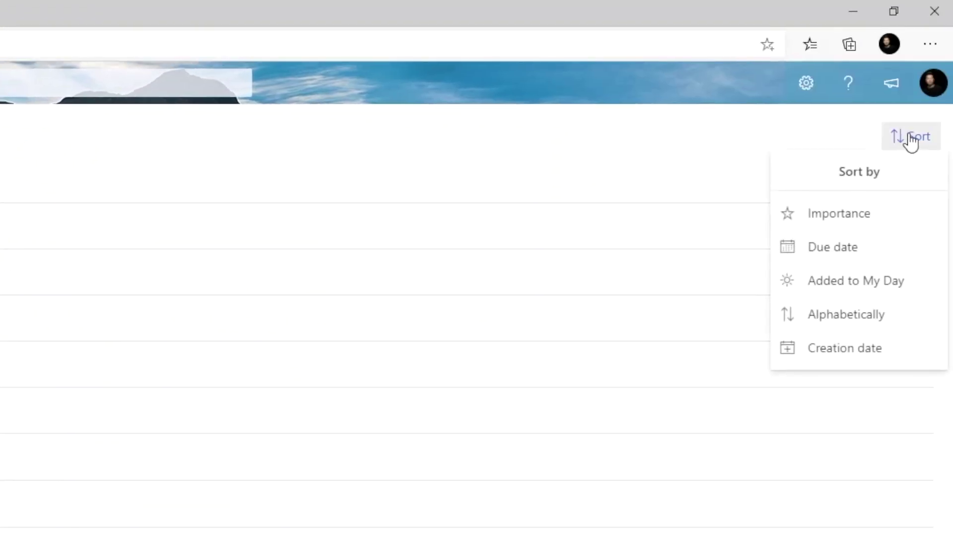
click(842, 216)
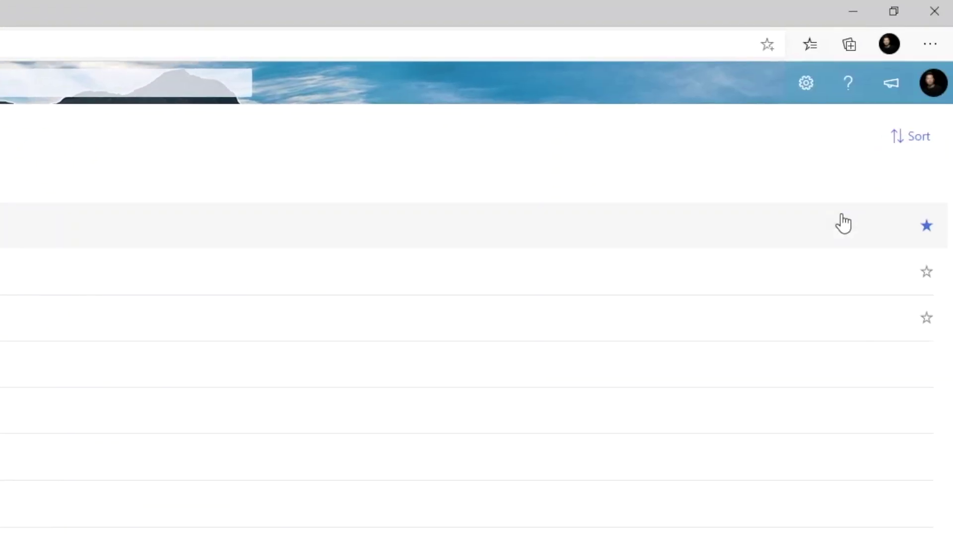
click(903, 142)
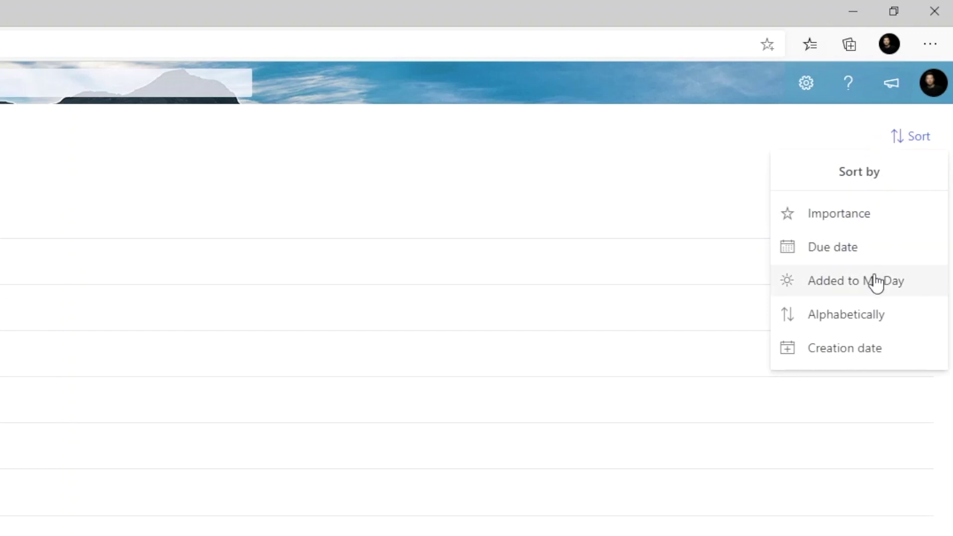
click(862, 320)
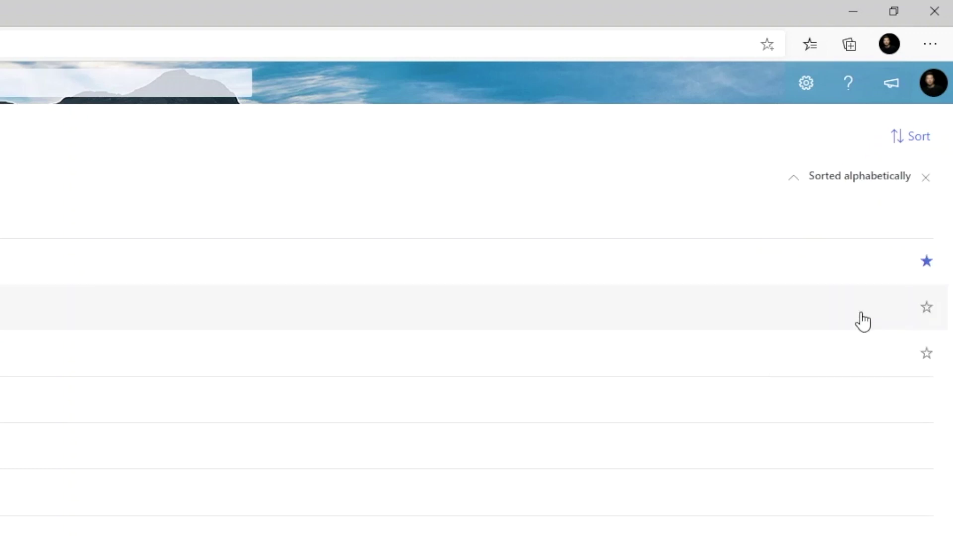
click(916, 140)
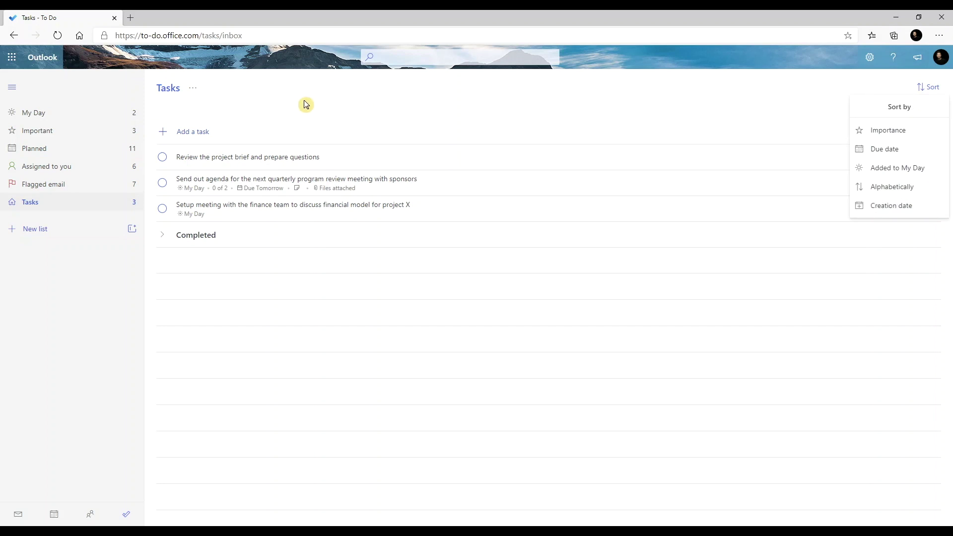
- Turn on Show completed tasks in the Flagged email list
click(52, 187)
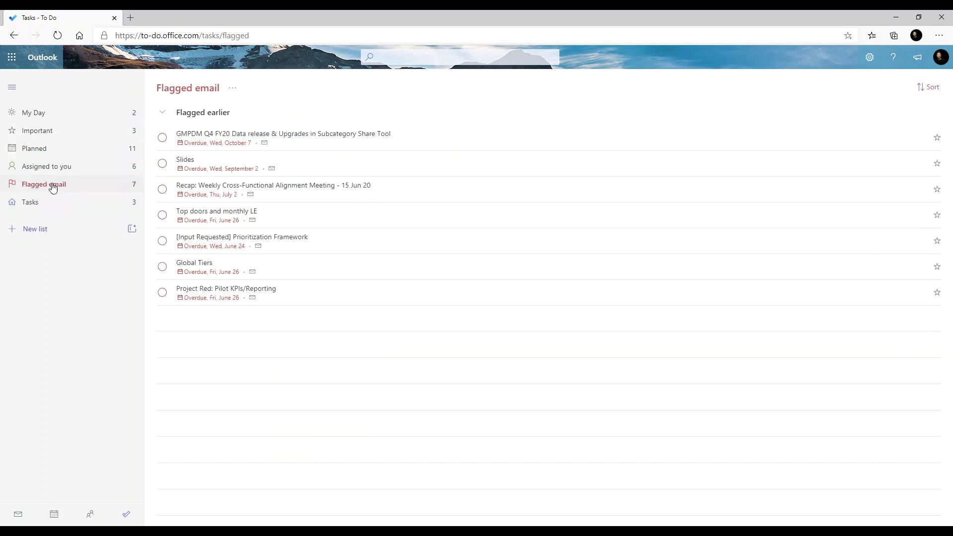
click(233, 88)
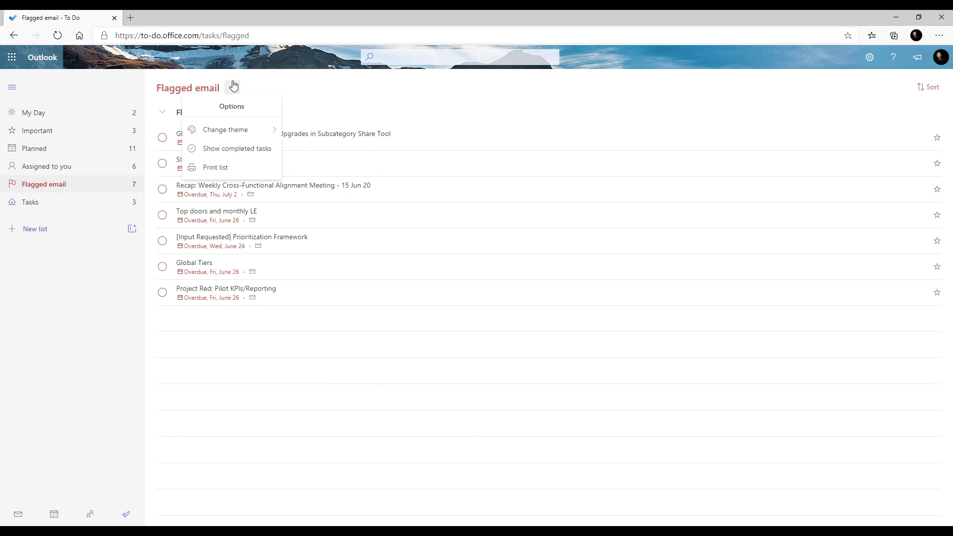
click(237, 149)
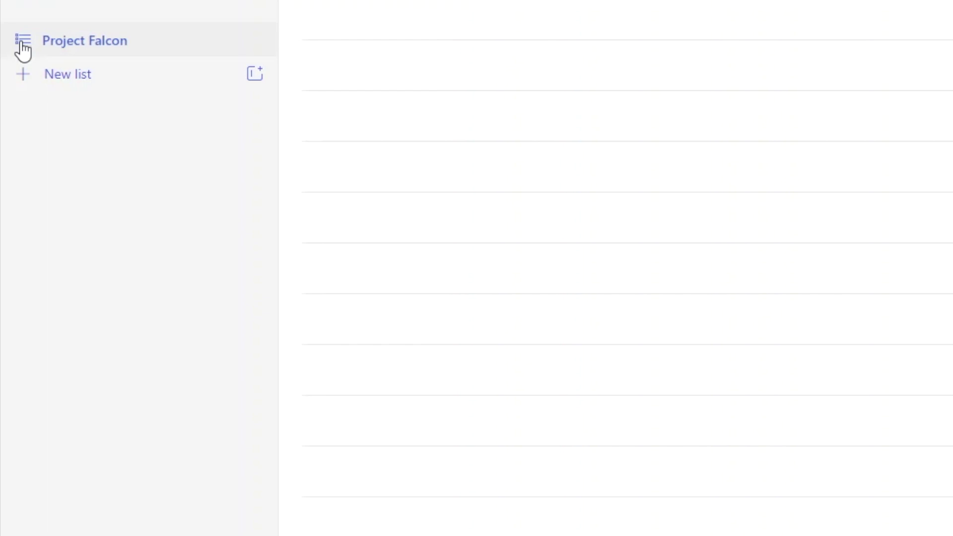
- Create two new lists named Project Tiger and Project Seal
click(22, 75)
text(Project Tiger)
key(Return)
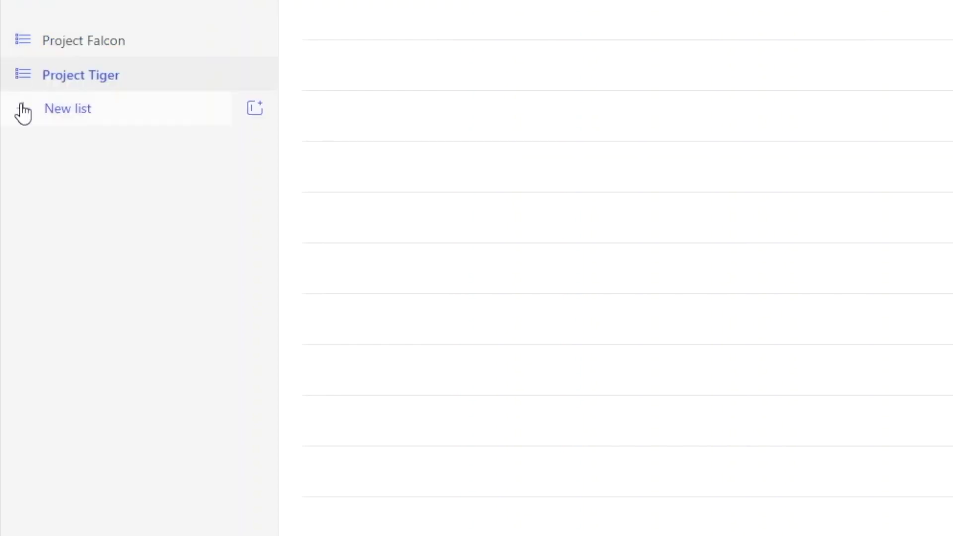
click(23, 113)
text(Project Seal)
key(Return)
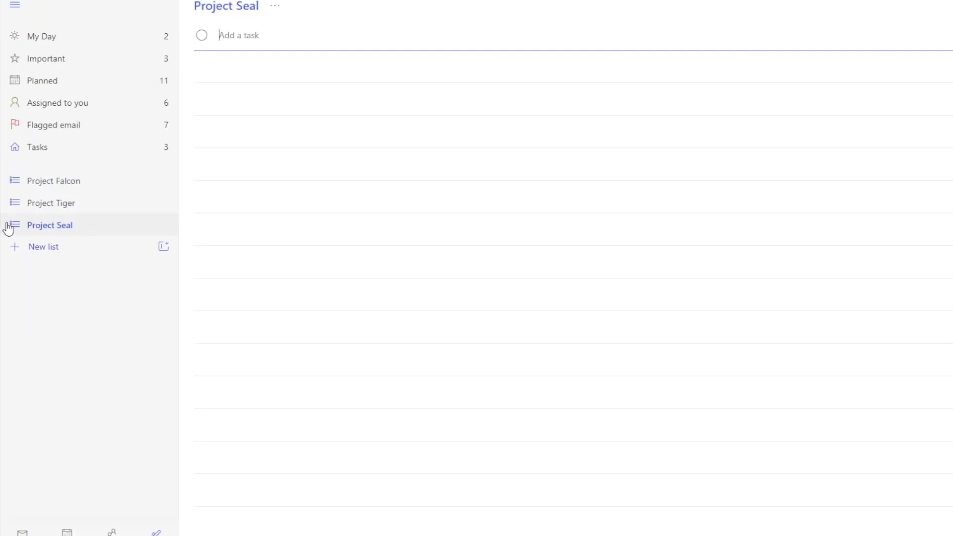
- Add tasks to Project Falcon: create project charter, Create project plan, Setup kickoff meeting, Create business case
click(10, 181)
click(245, 33)
text(c)
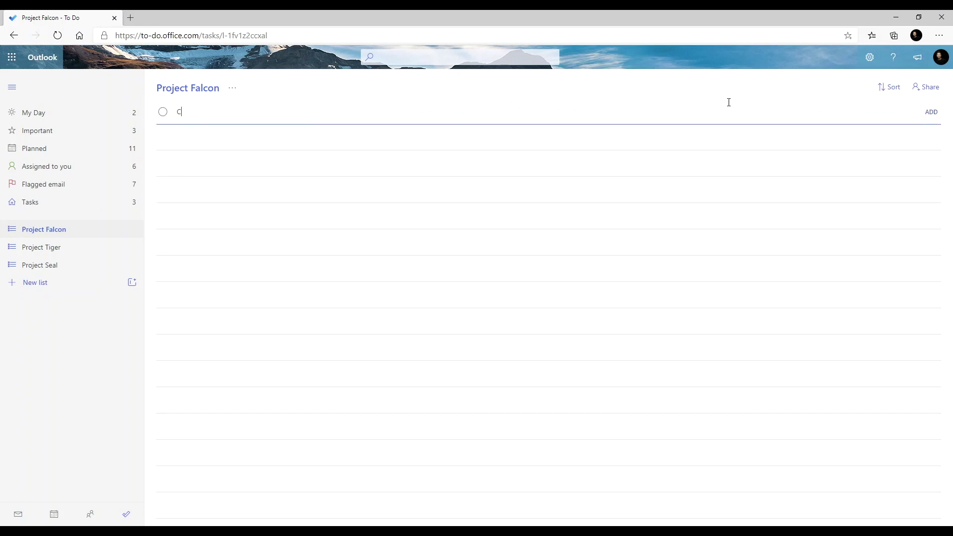
text(reate project charter)
key(Return)
text(Create proje)
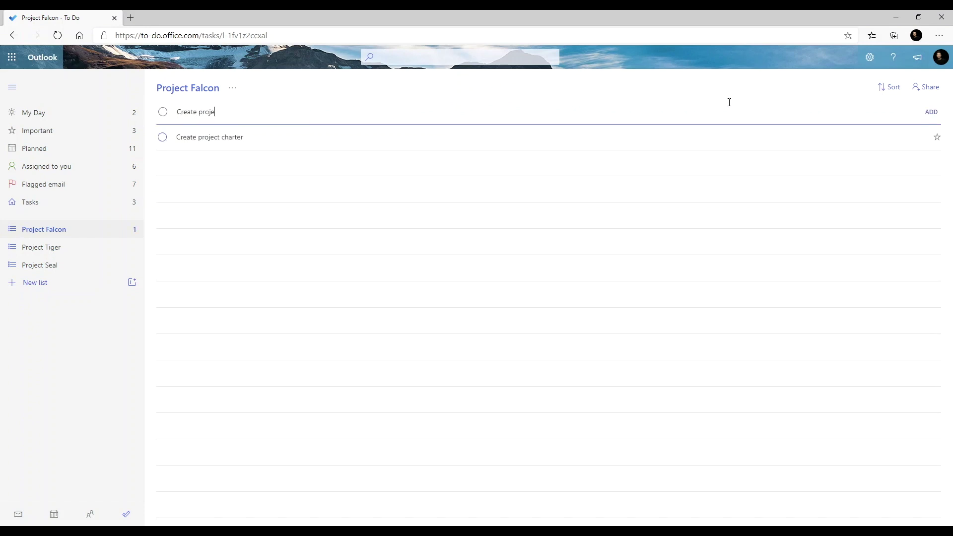
text(ct plan)
key(Return)
text(Setup kickoff meeting)
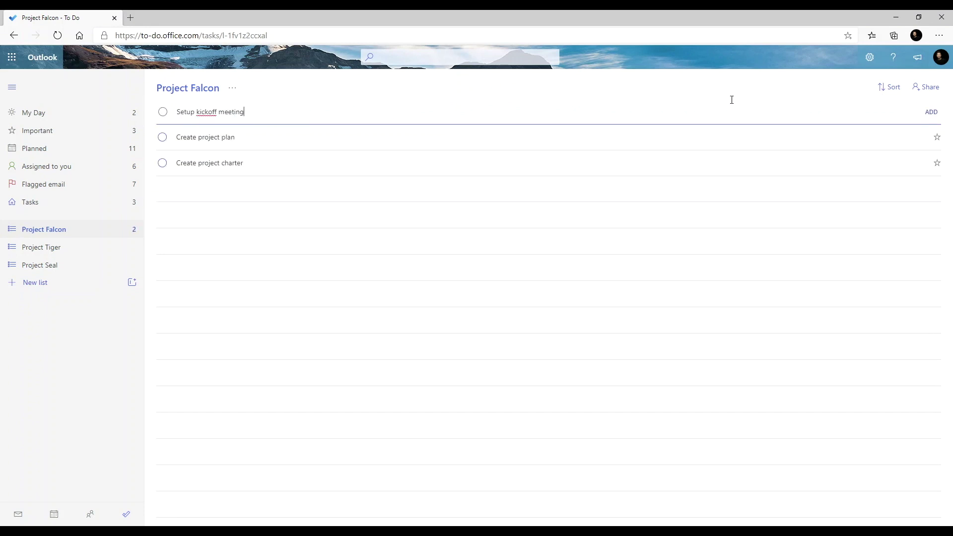
key(Return)
text(Create business case)
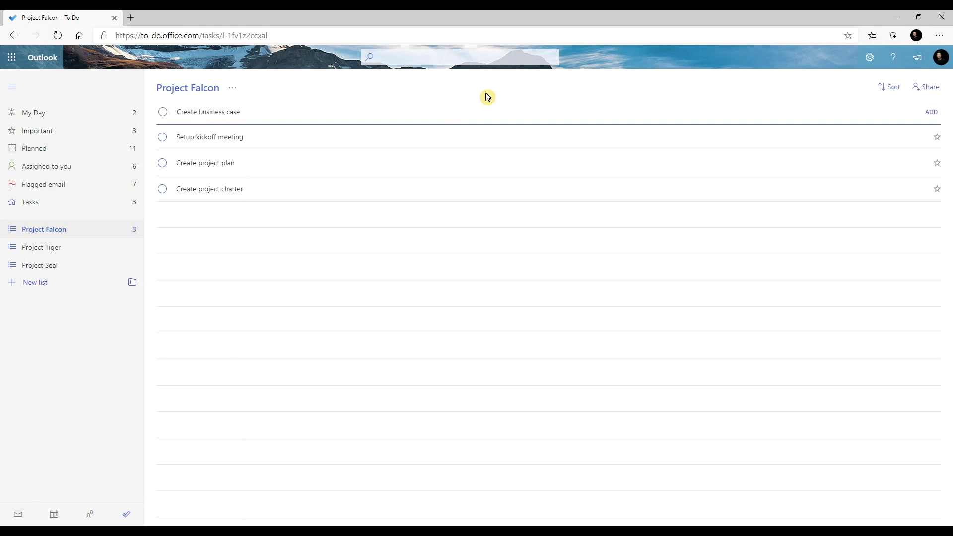
key(Return)
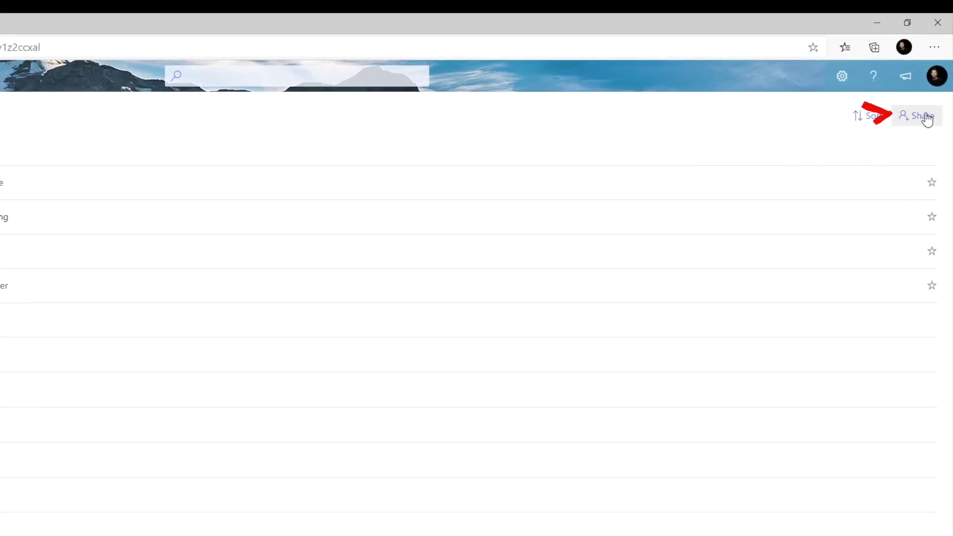
- Generate a sharing invitation link for the Project Falcon list
click(927, 119)
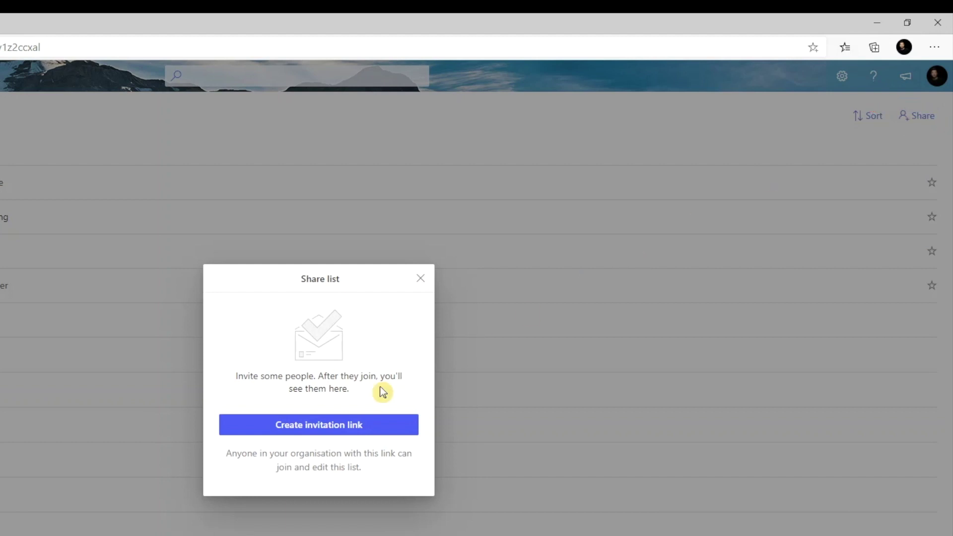
click(351, 425)
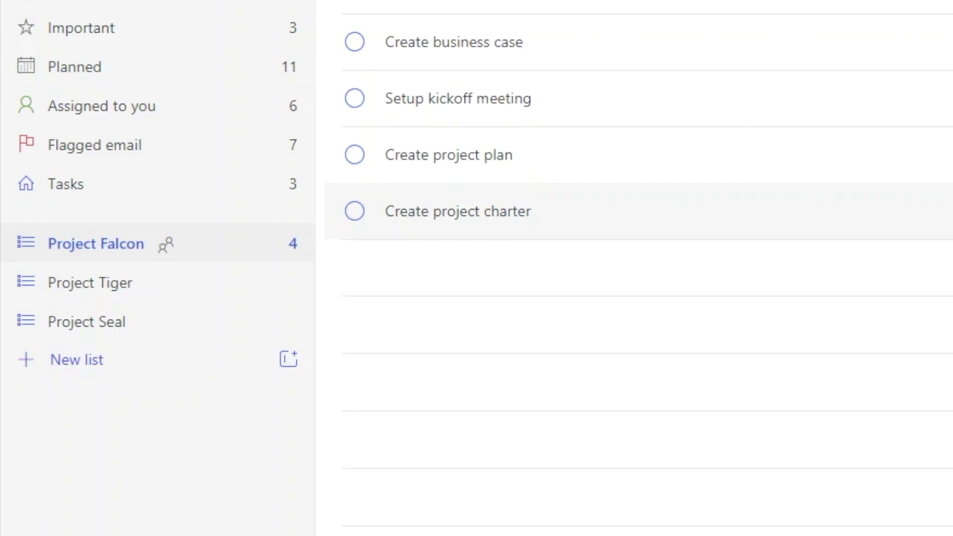
- Create a new list group named Programs, correcting the typo in the name
click(289, 359)
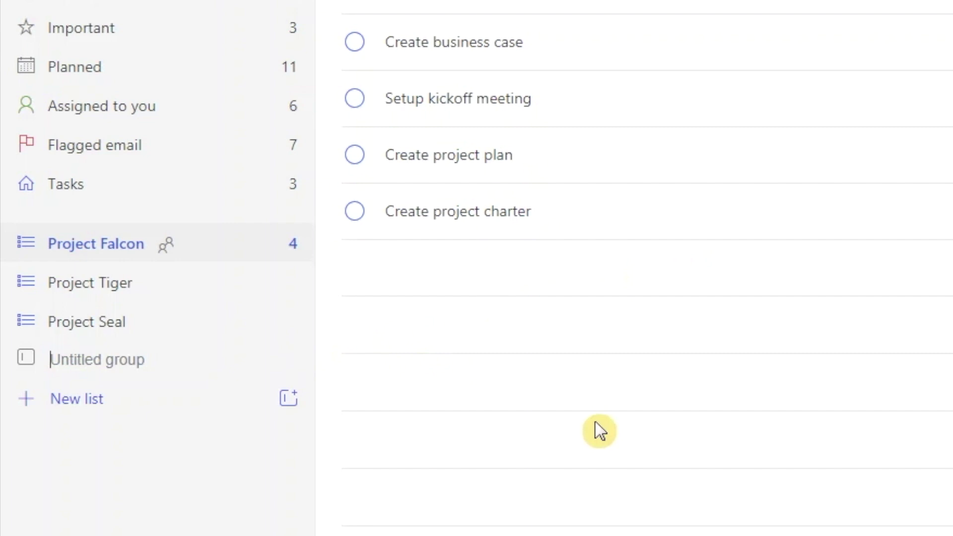
text(Progorams)
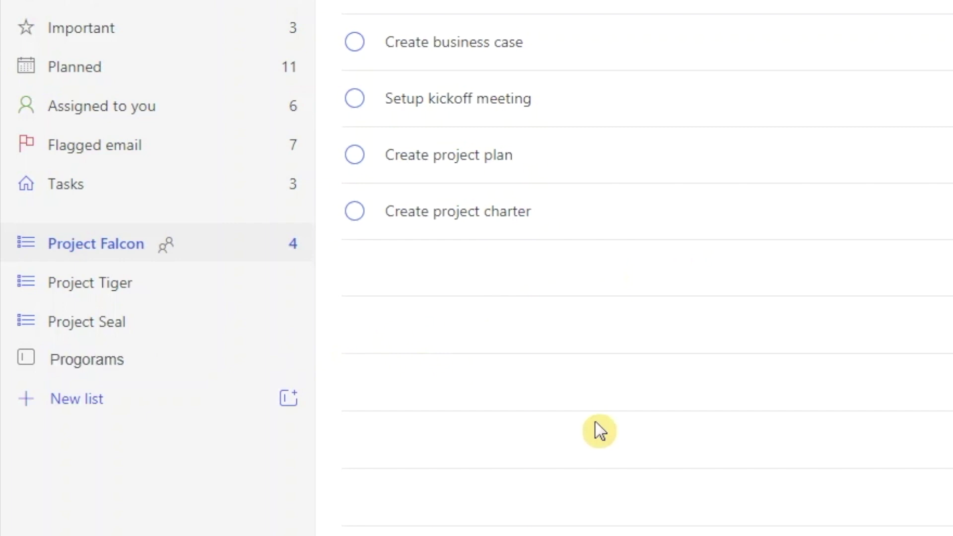
key(Left)
key(Left)
key(Left)
key(Left)
key(BackSpace)
key(Return)
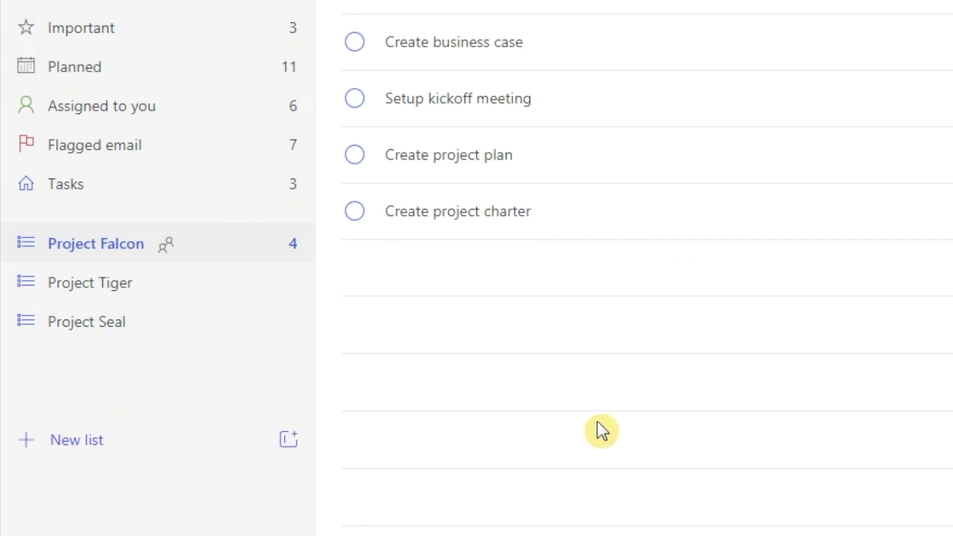
- Drag Project Falcon, Project Tiger and Project Seal into the Programs group
click(197, 257)
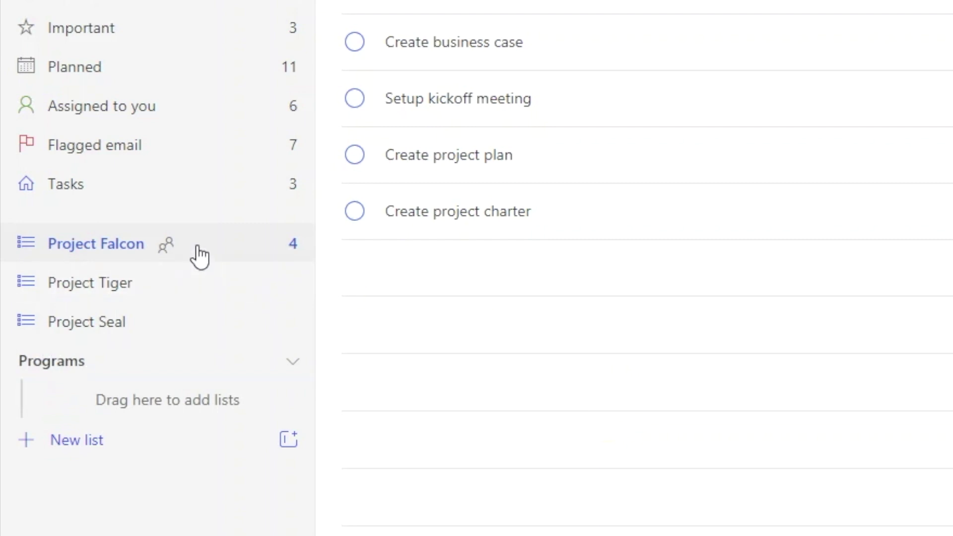
click(178, 330)
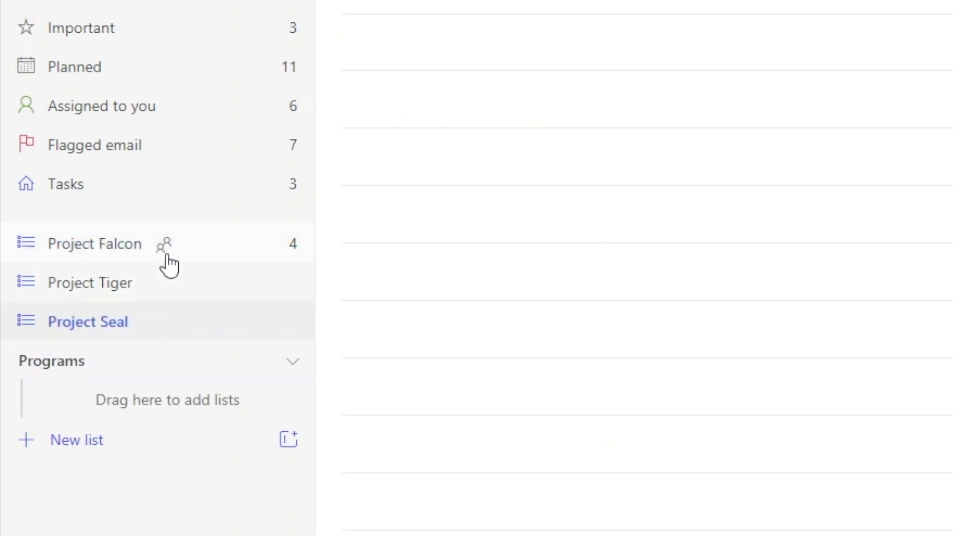
drag(215, 253, 182, 403)
drag(139, 243, 142, 372)
drag(160, 264, 154, 367)
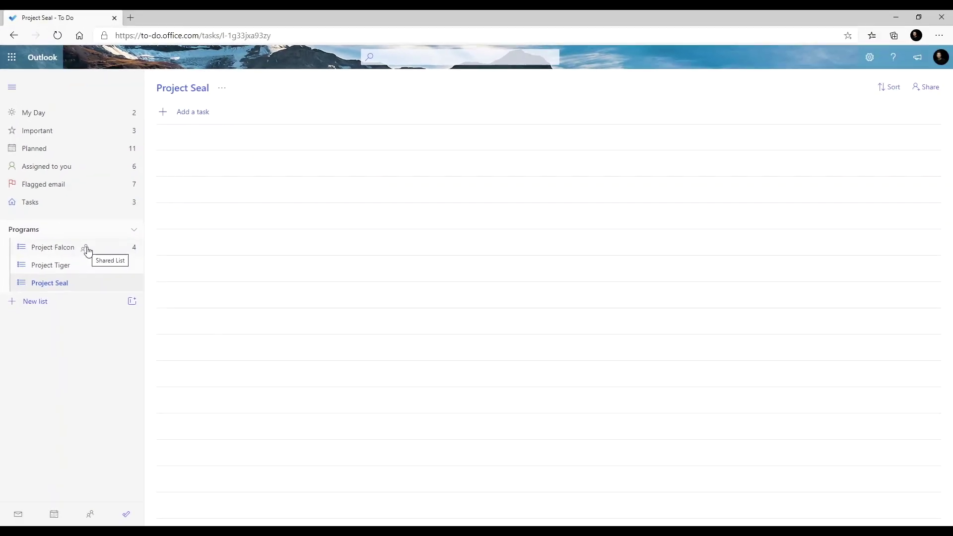
- Stop sharing Project Falcon from Manage access and confirm it
click(87, 248)
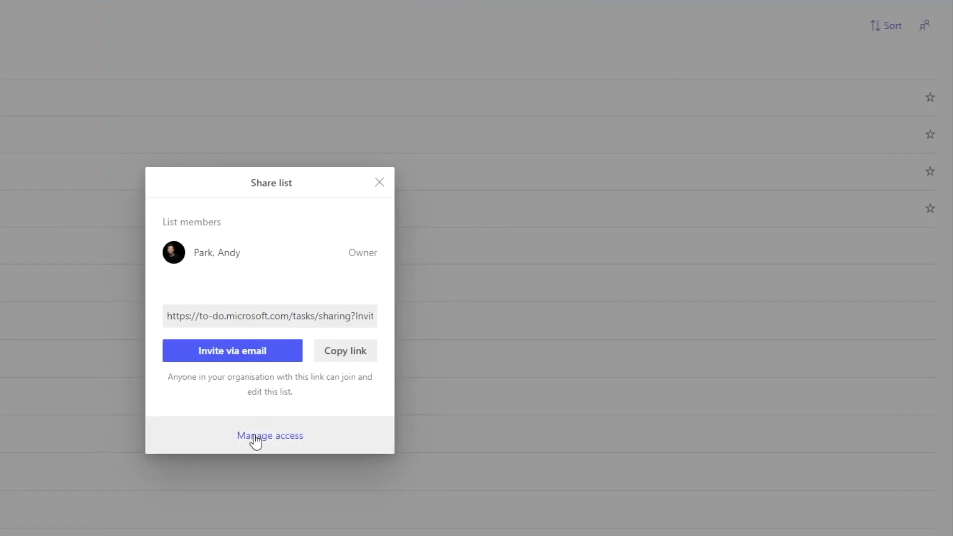
click(254, 439)
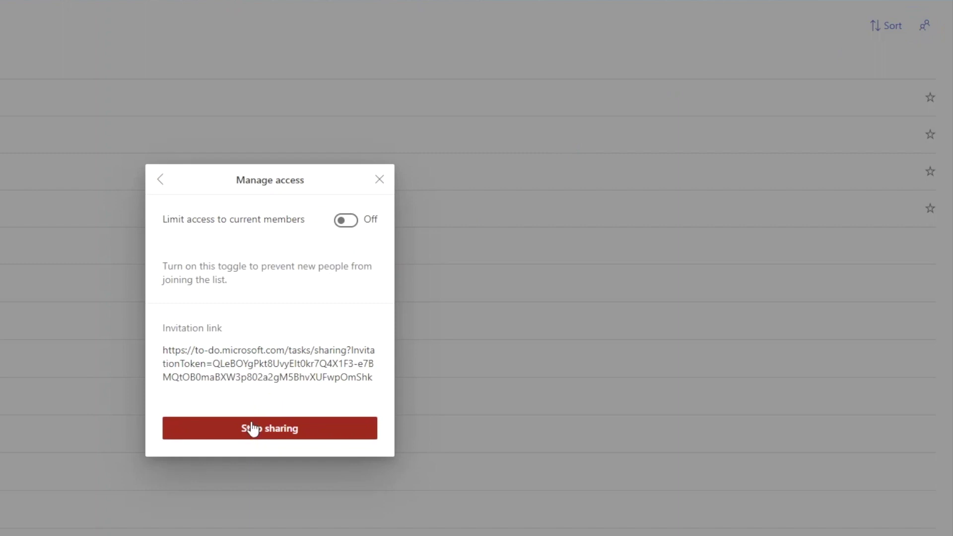
click(252, 424)
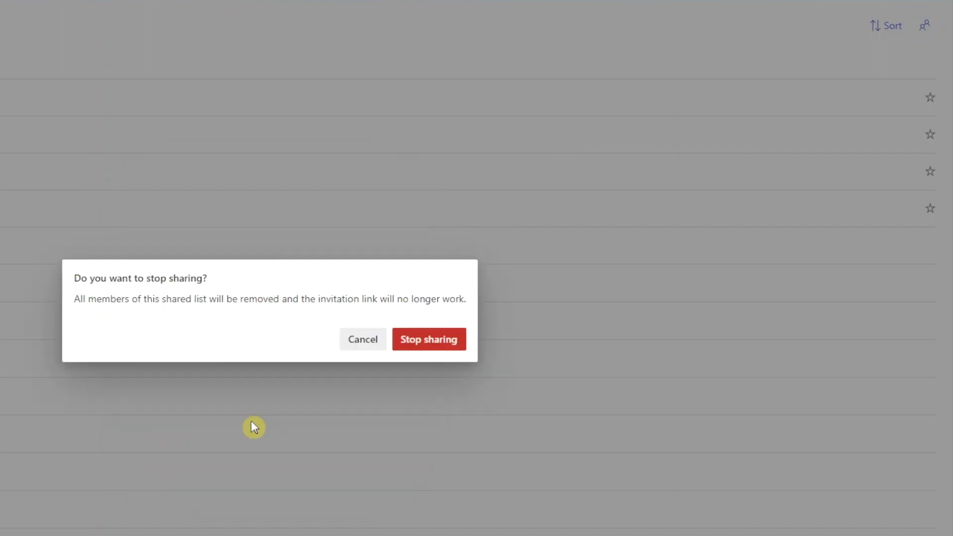
click(407, 341)
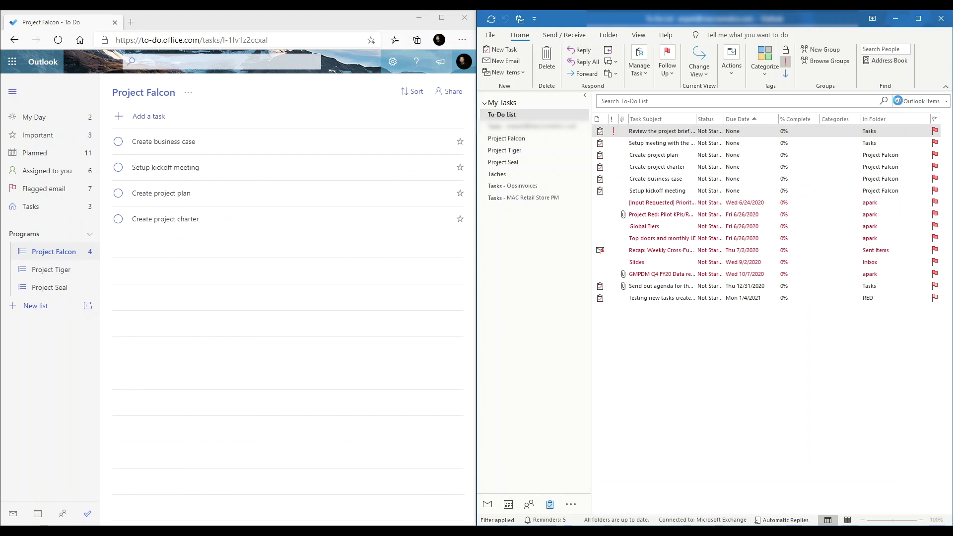
- Start a new Outlook task 'Review project timeline with workstream leads' due January 8, 2021
click(876, 130)
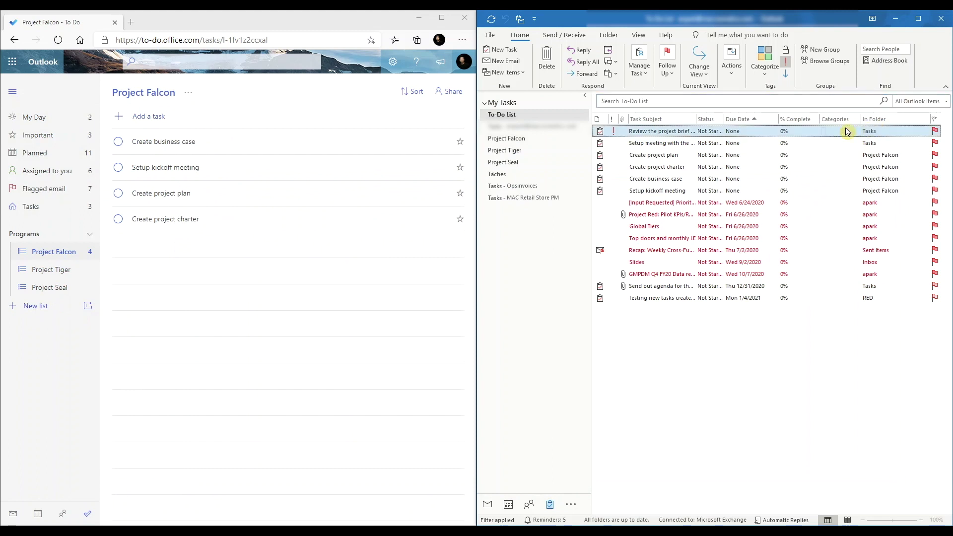
click(513, 54)
text(Review project timeline with workstream leads)
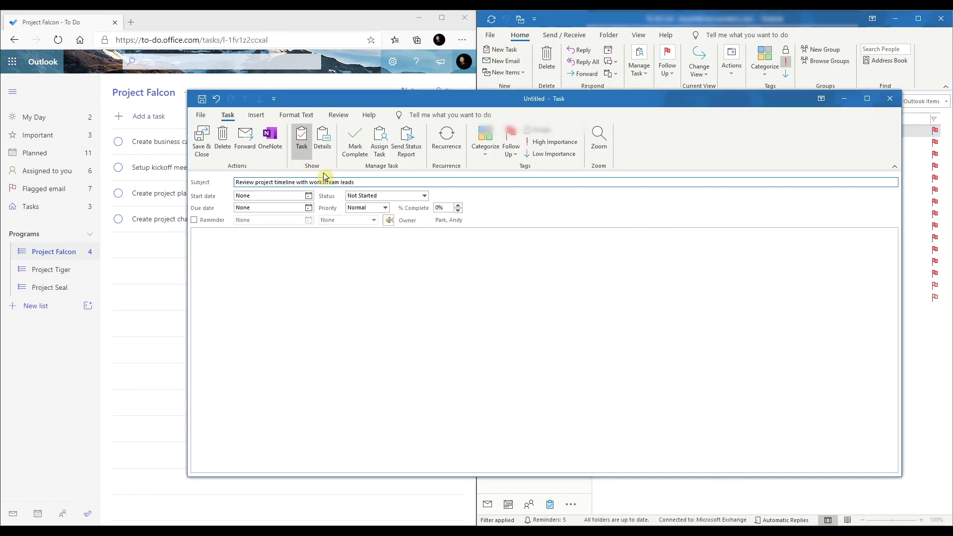
click(309, 208)
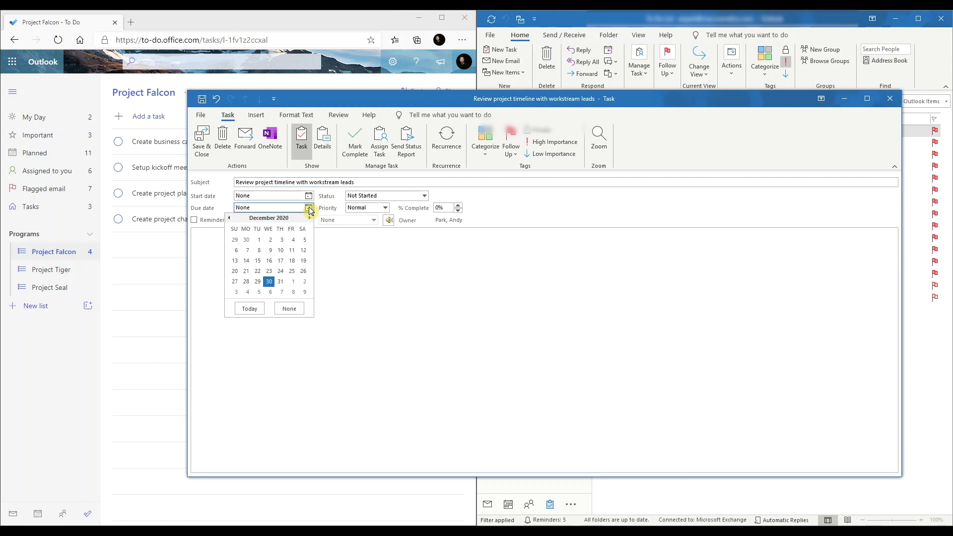
click(293, 291)
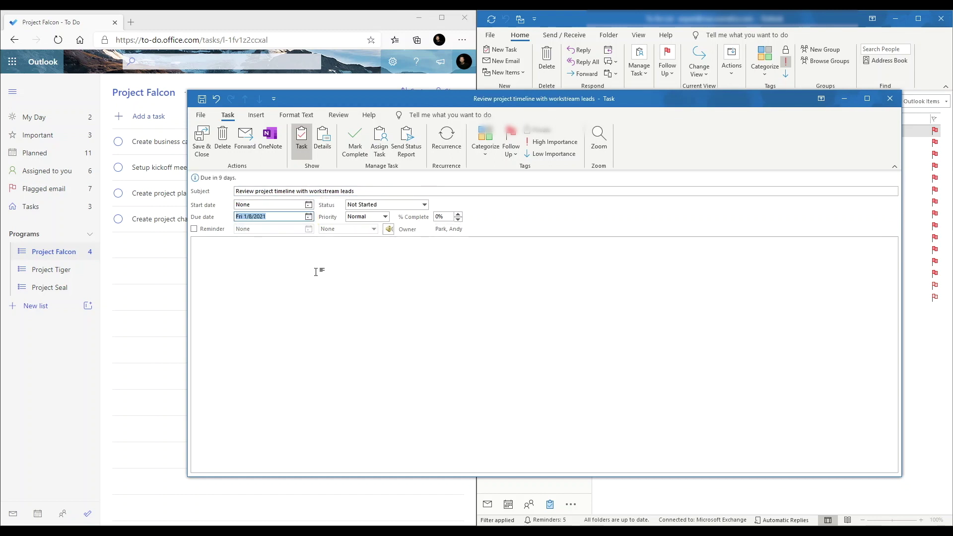
- Set the task's priority to High, save it, and reload To Do's Tasks list
click(353, 217)
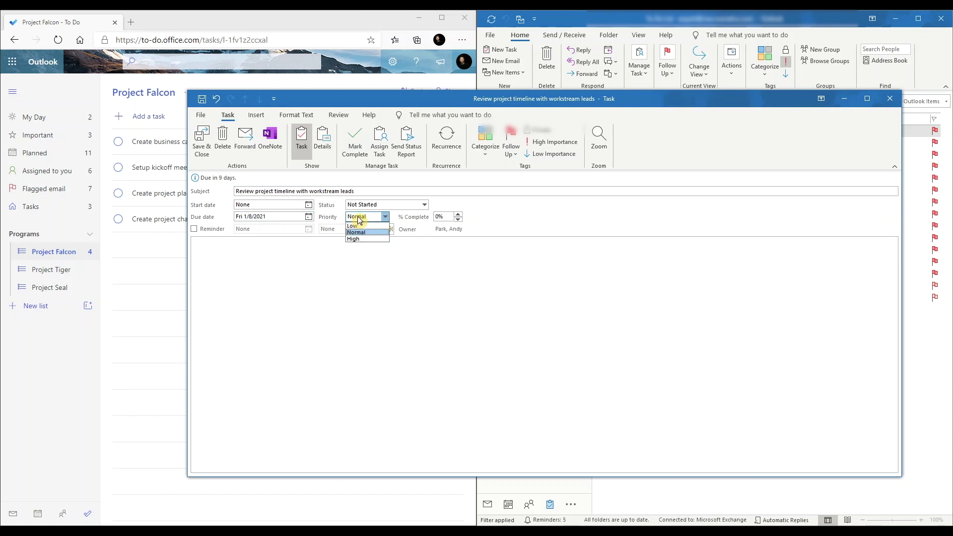
click(356, 239)
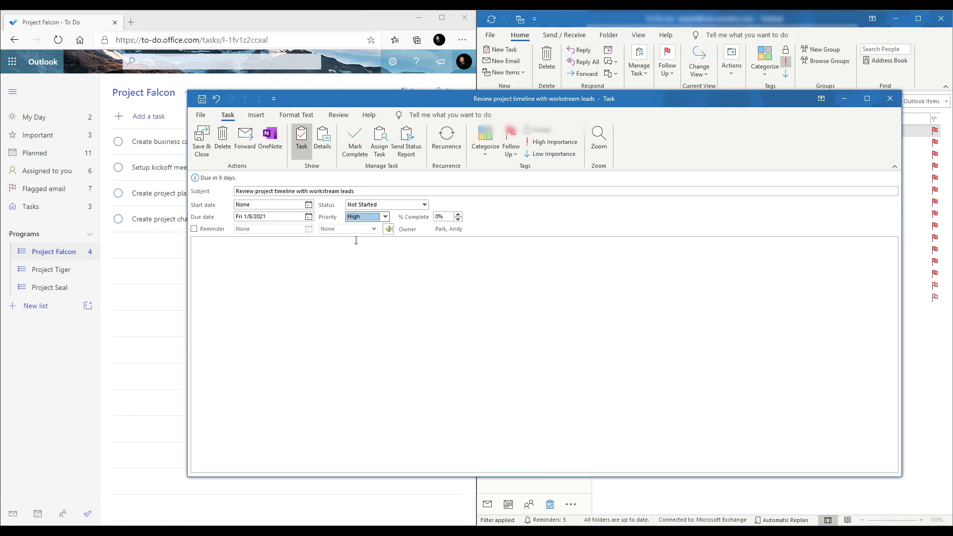
click(201, 144)
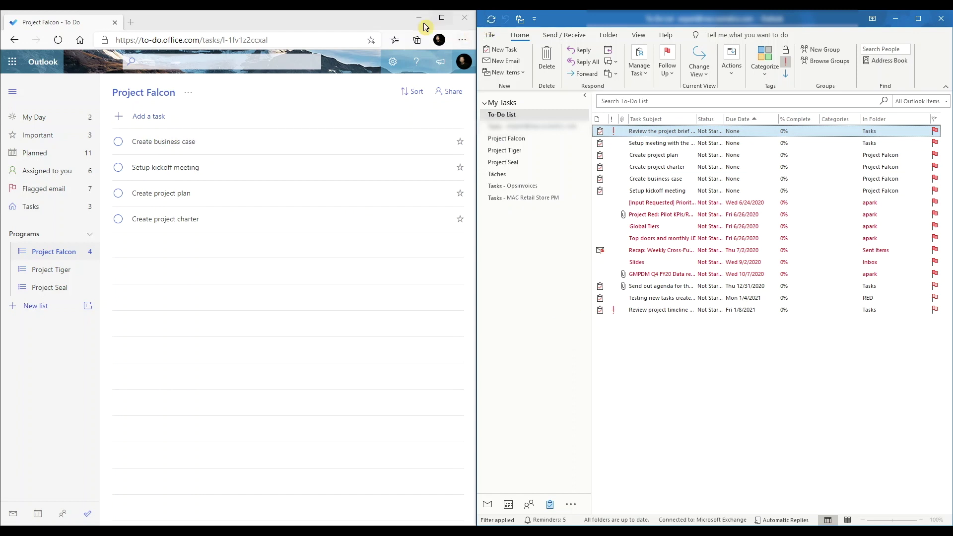
click(58, 41)
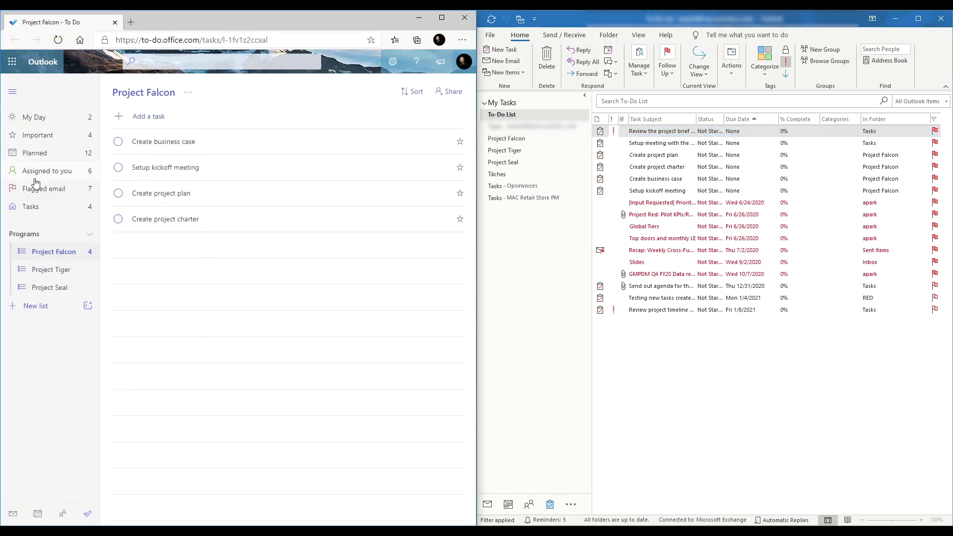
click(31, 208)
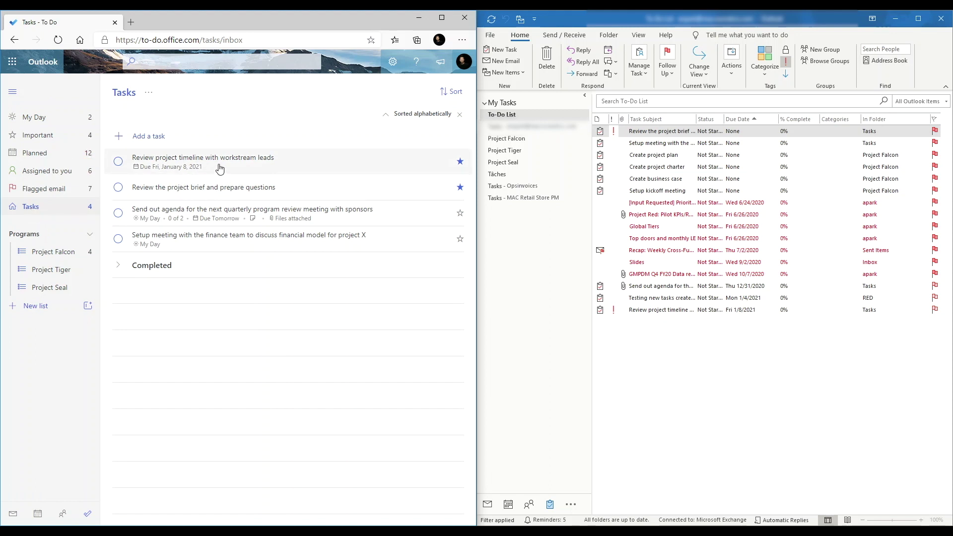
- Open the Review project timeline task from Outlook, place its window beside To Do, and view the Important list
click(671, 310)
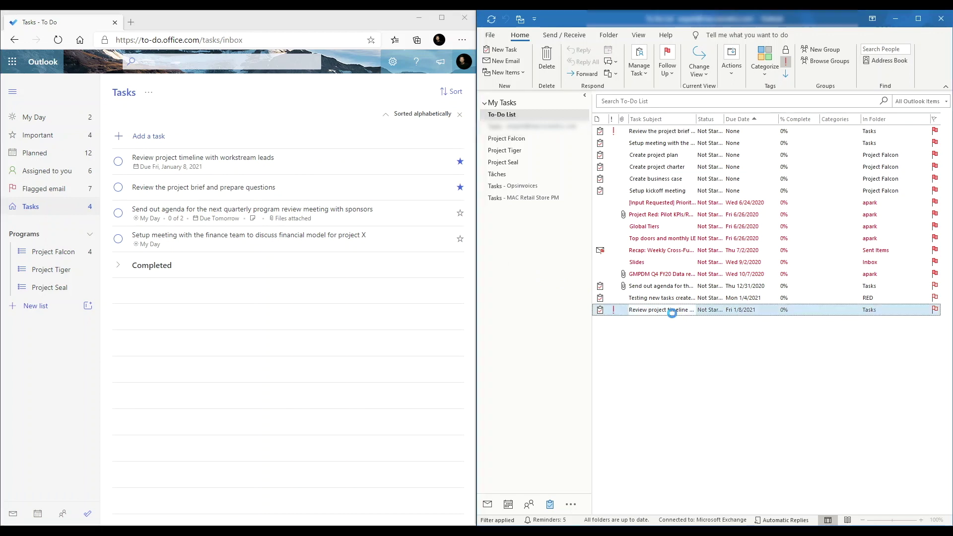
drag(902, 311, 540, 311)
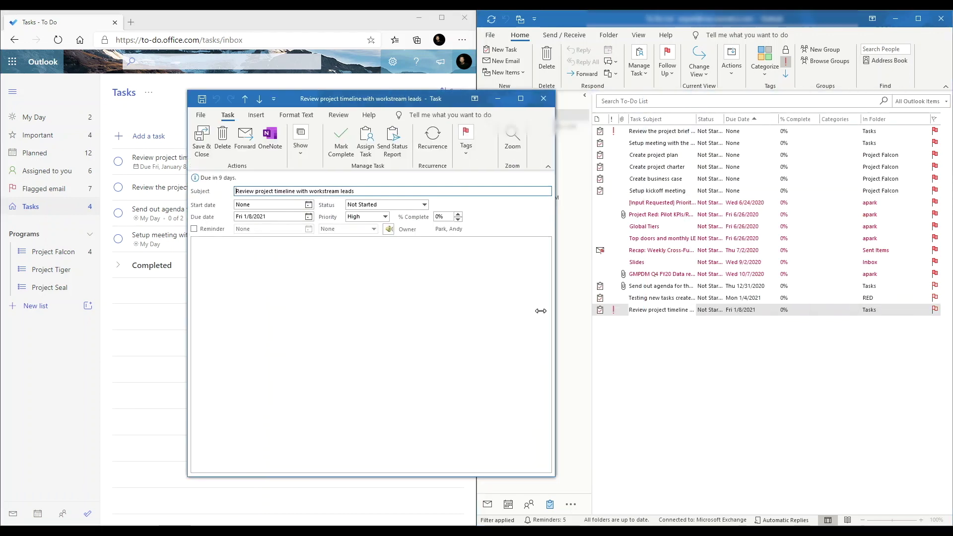
drag(380, 102, 686, 88)
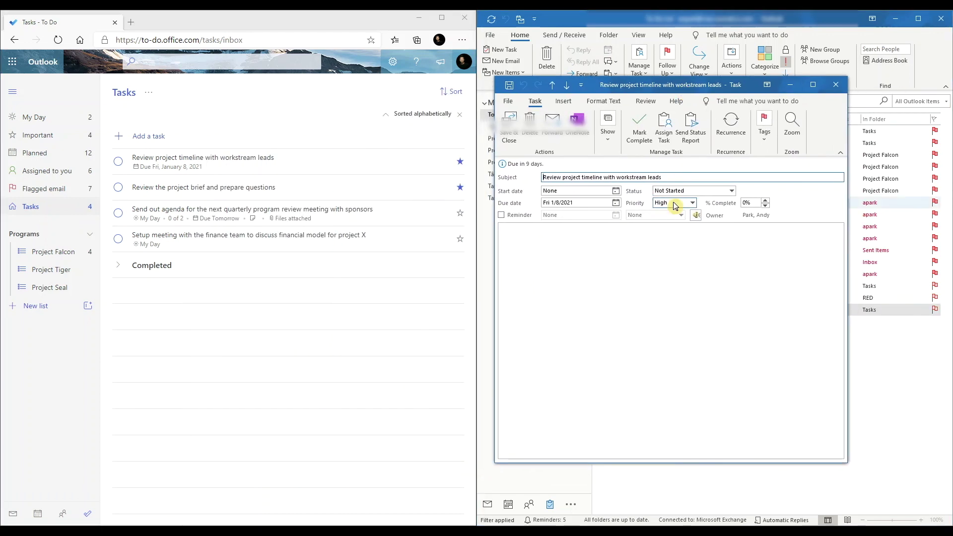
click(44, 135)
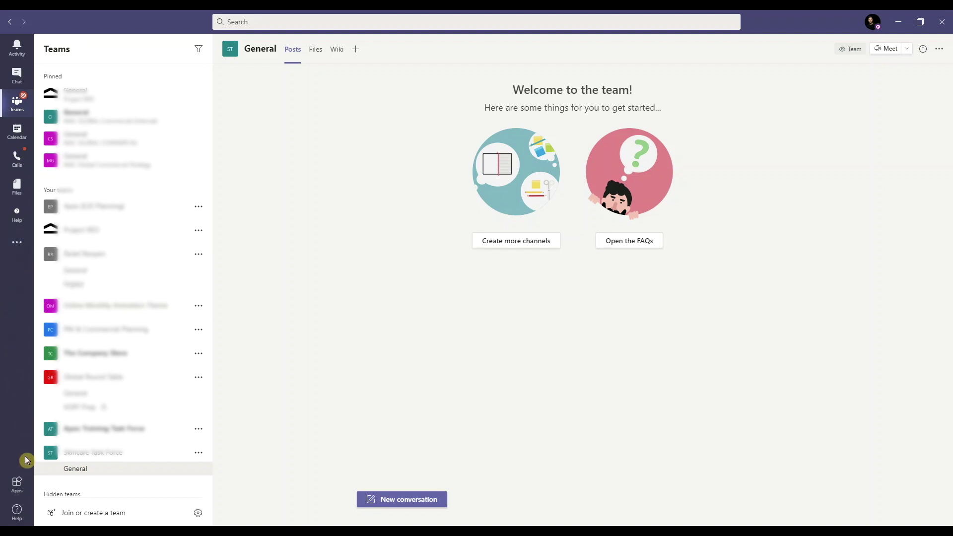
- Search the Teams app store for 'tas' and add the Tasks by Planner and To Do app
click(18, 483)
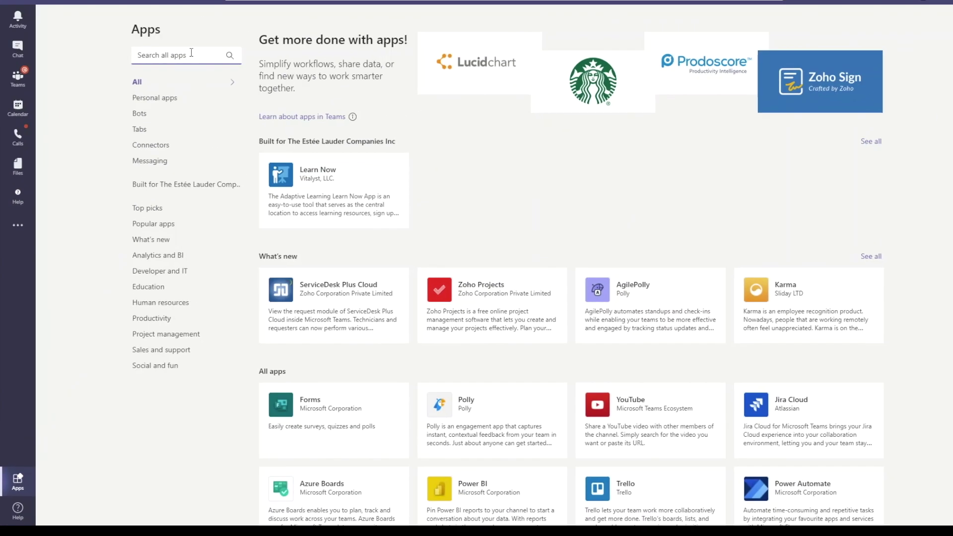
click(192, 52)
text(task)
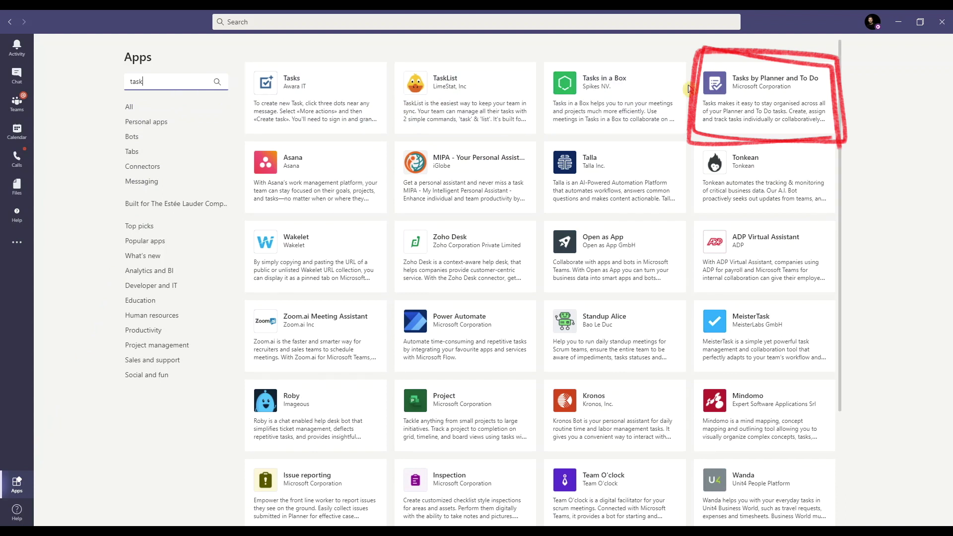
click(725, 91)
click(725, 90)
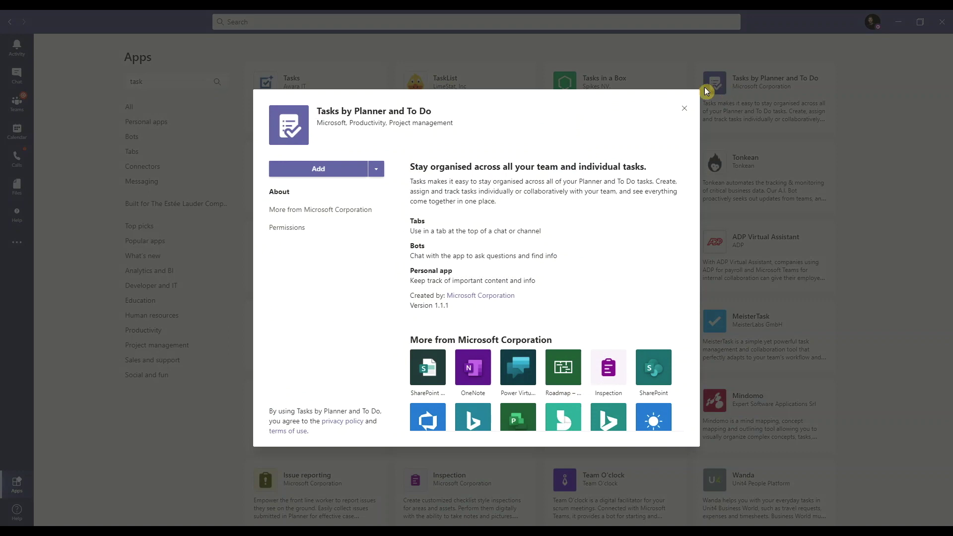
click(314, 171)
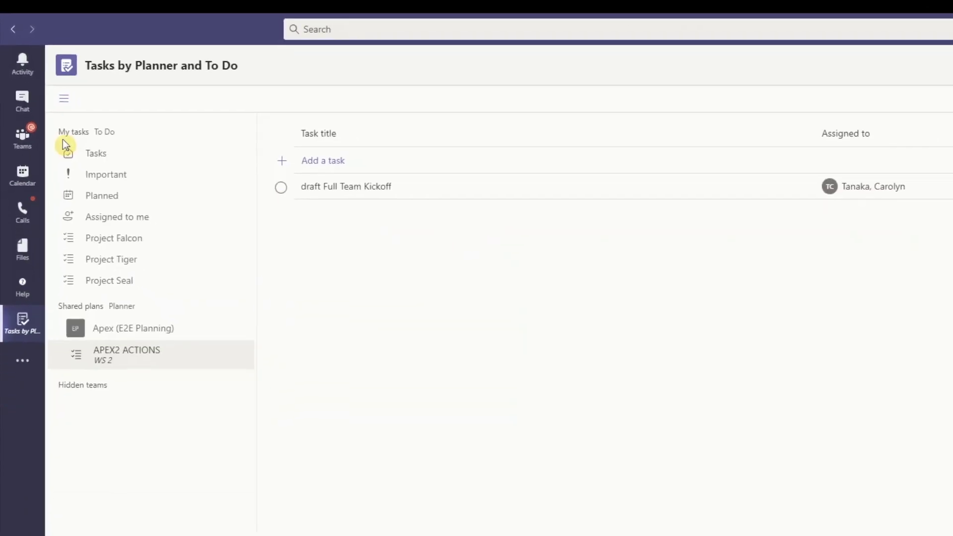
- Open Tasks under My tasks to list the personal To Do tasks
click(69, 145)
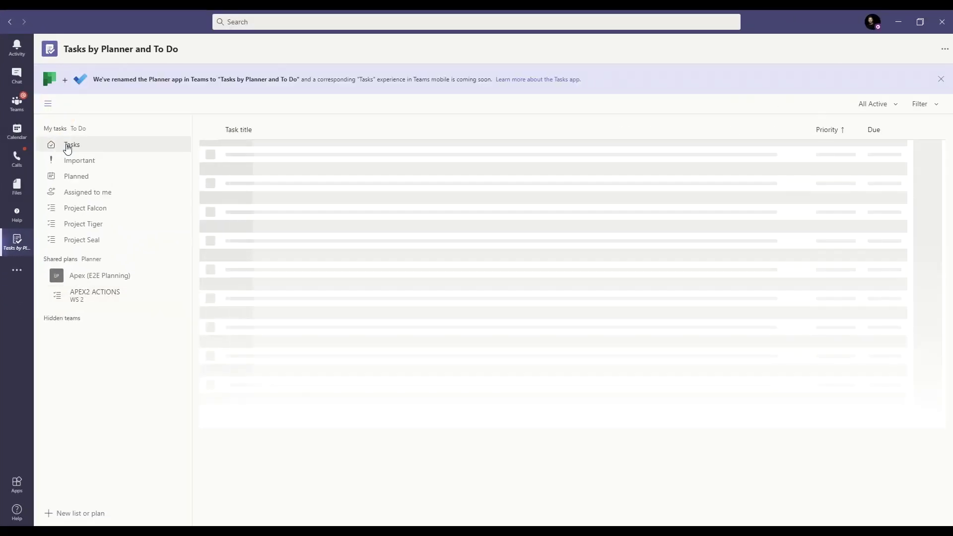